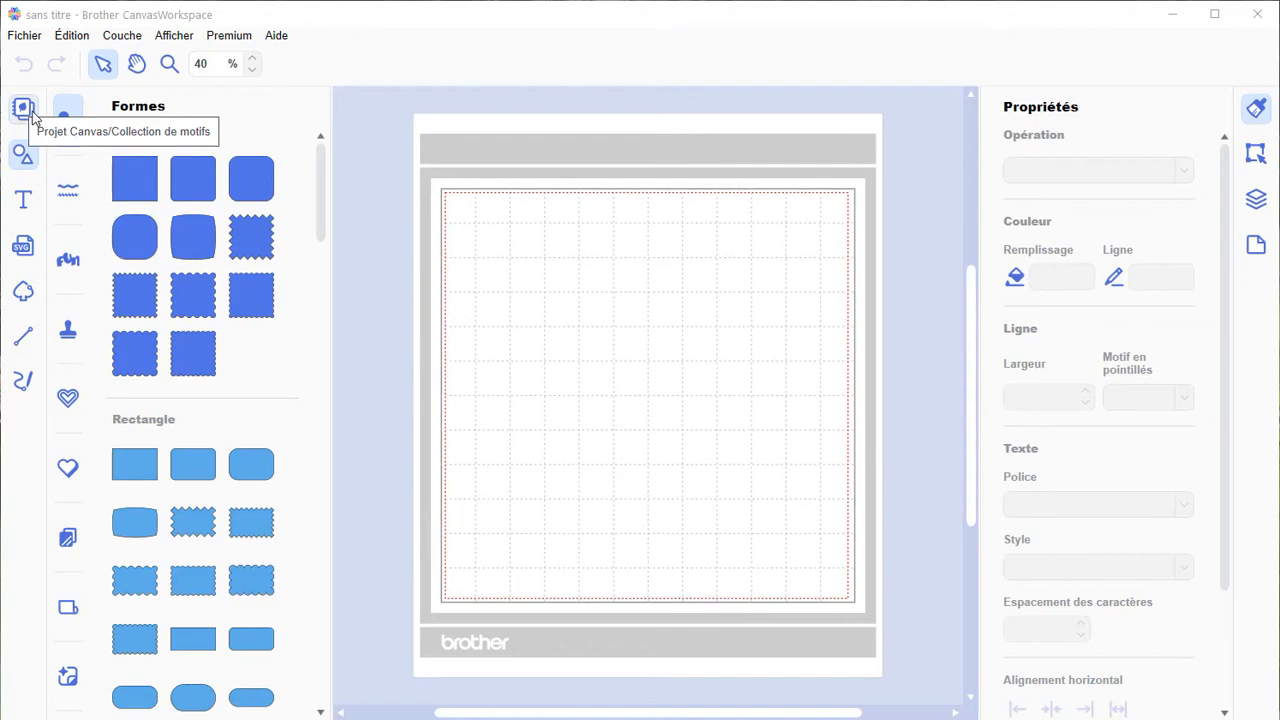
- Insert patterns 000359_C and 000359_D from the Canvas project "Cadre multicouches botanique" onto the mat
left_click(28, 112)
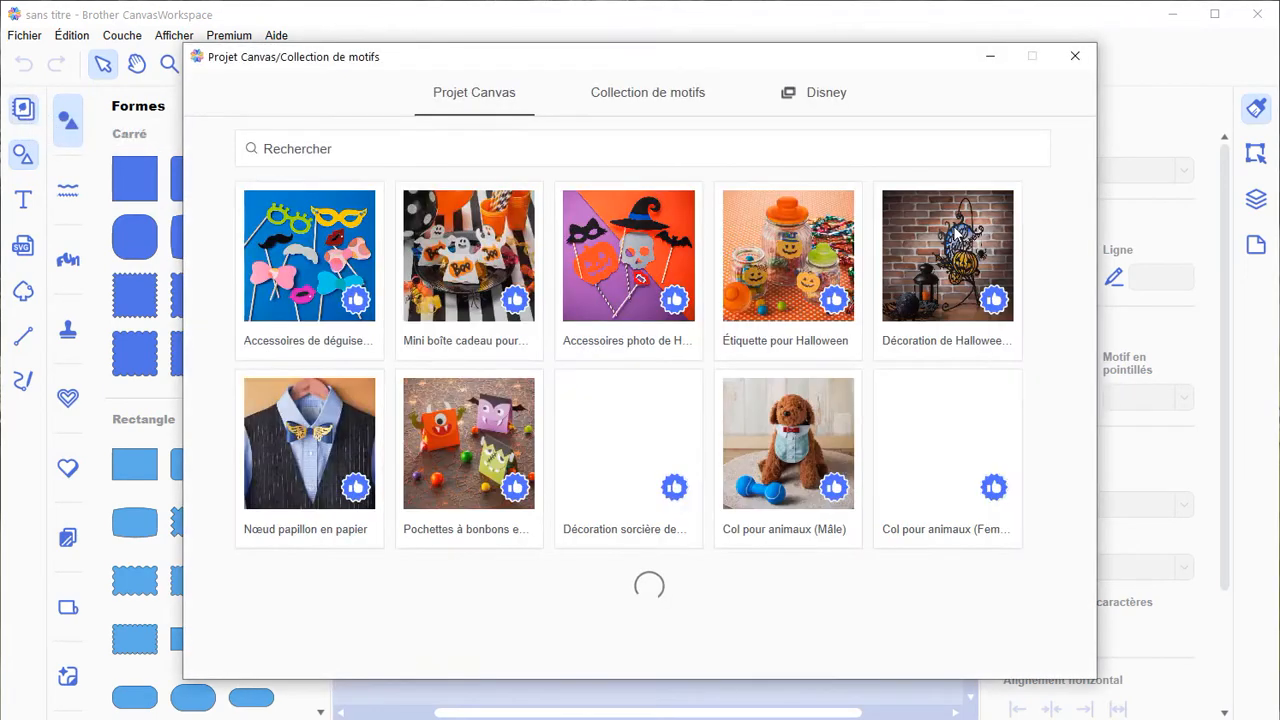
scroll(731, 230, "down", 3)
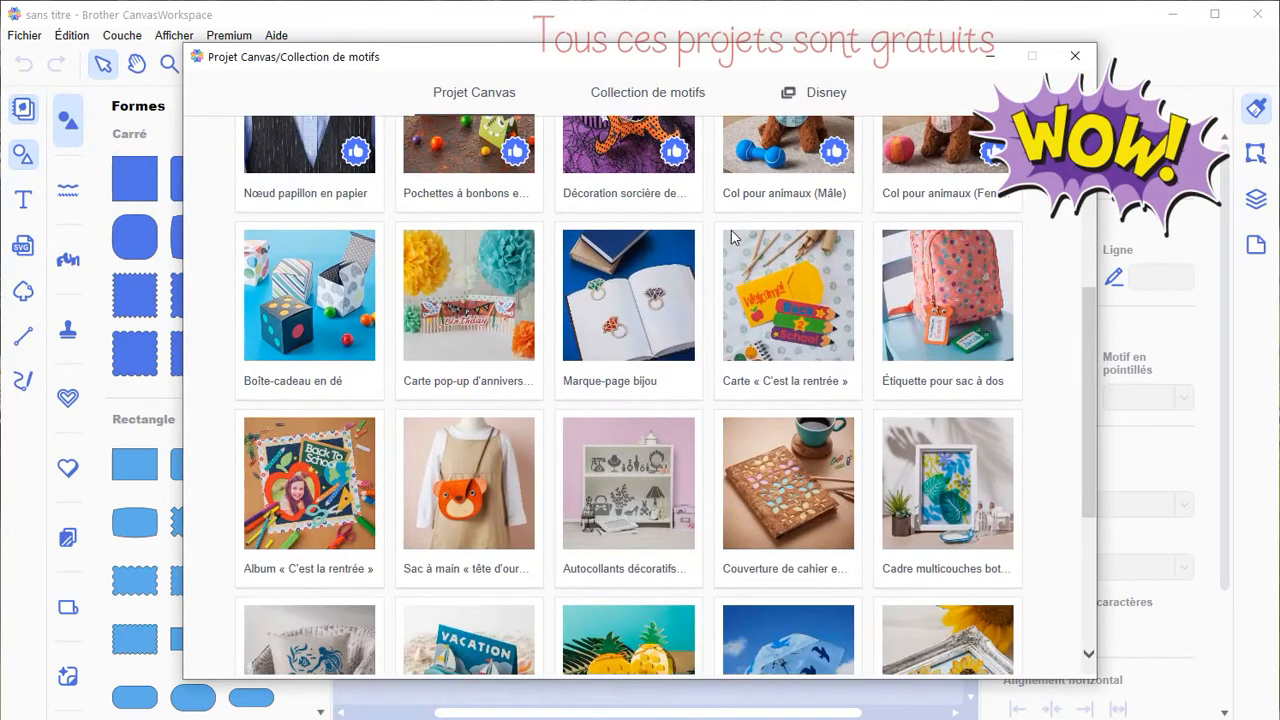
scroll(731, 230, "down", 2)
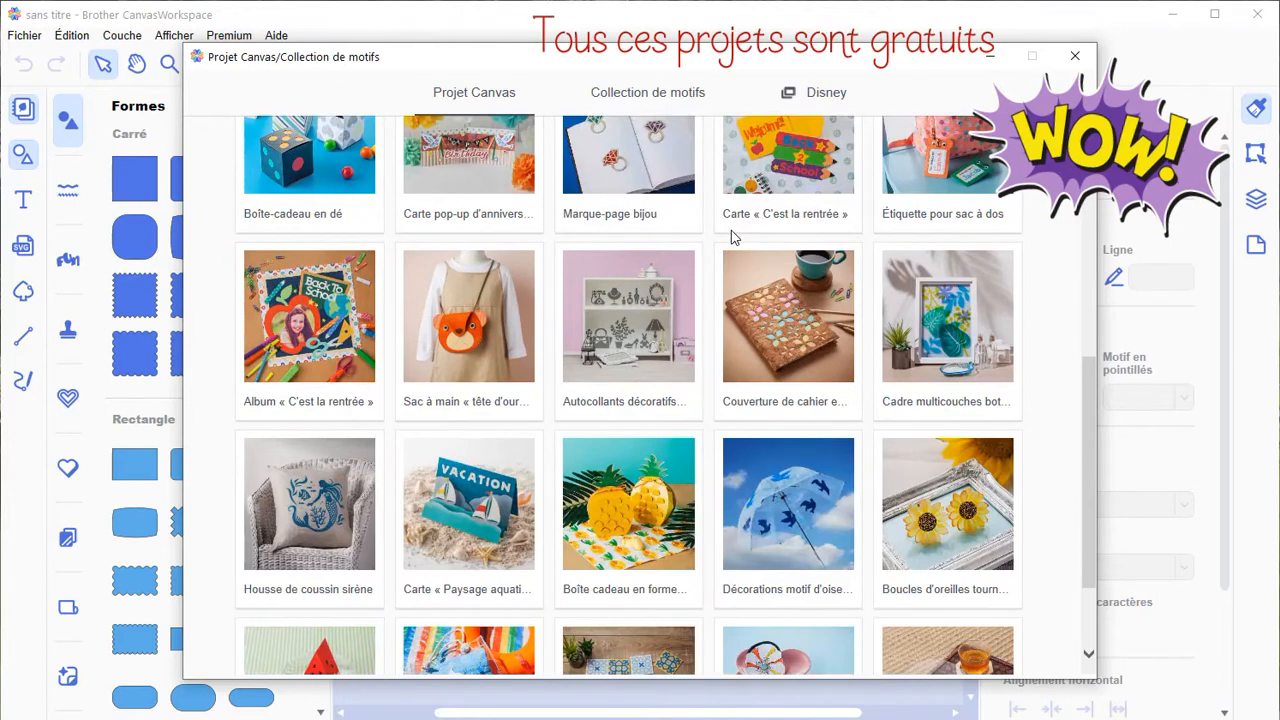
left_click(958, 335)
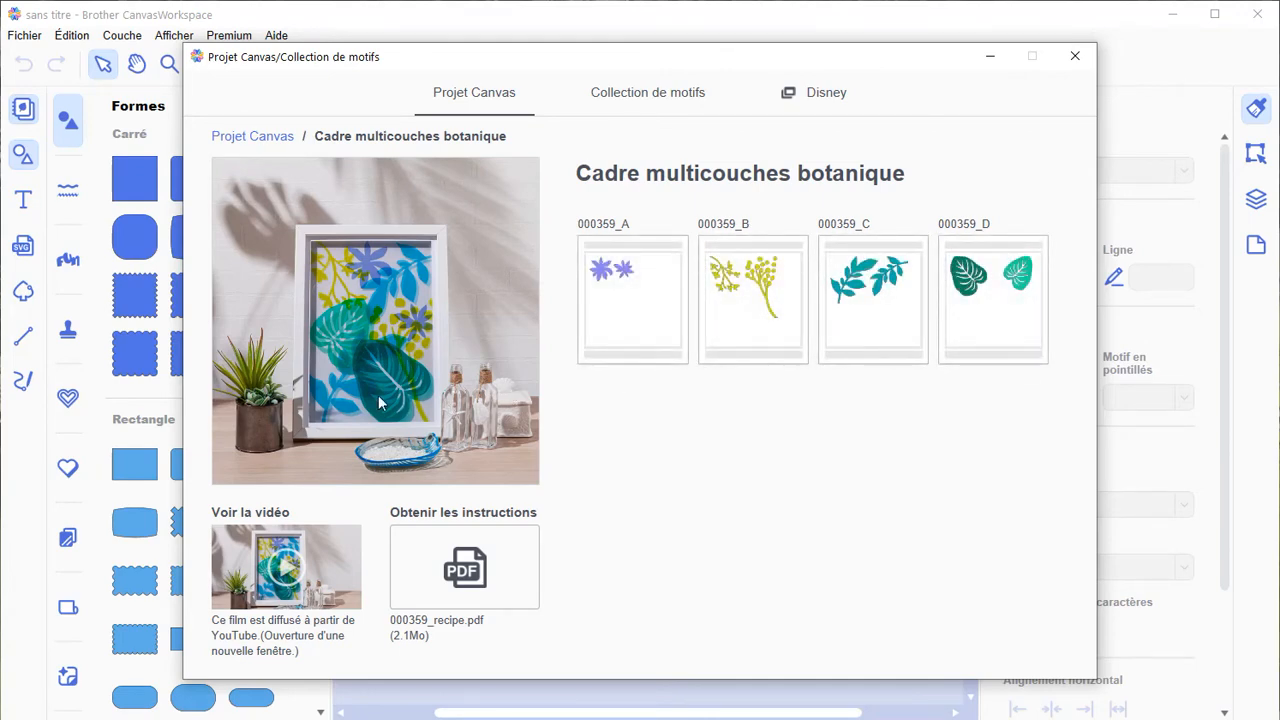
left_click(903, 308)
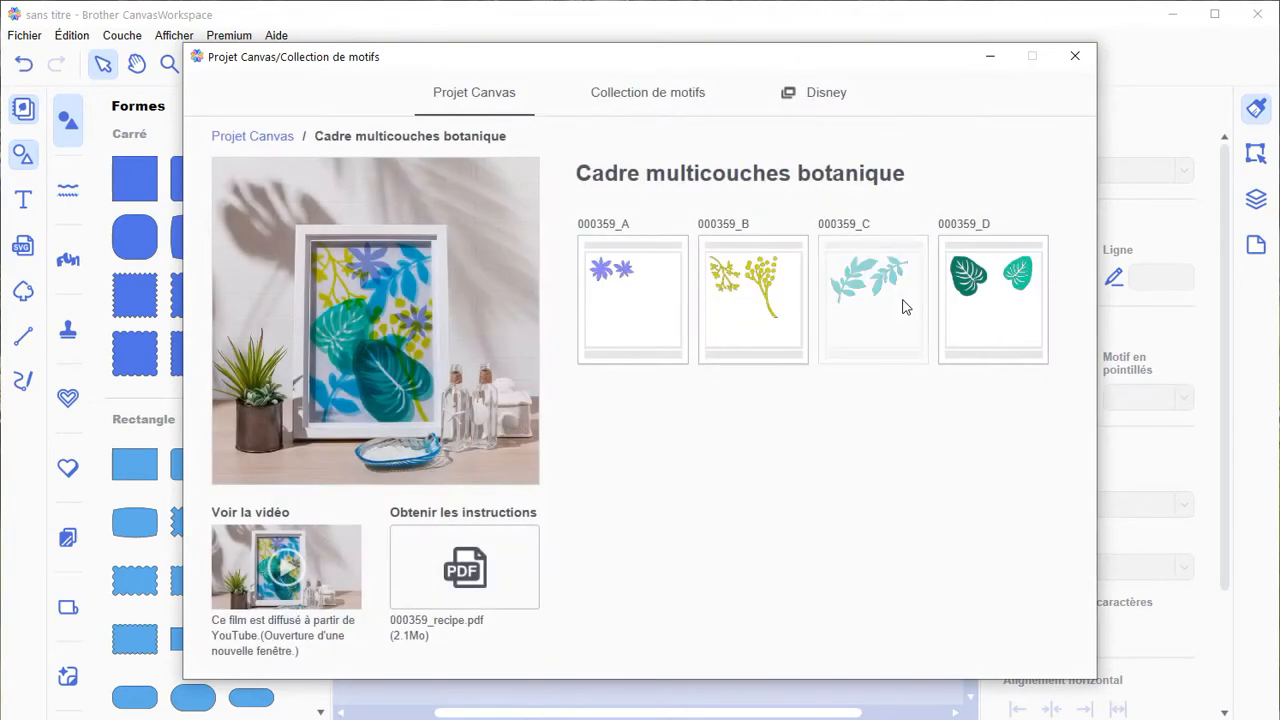
left_click(992, 56)
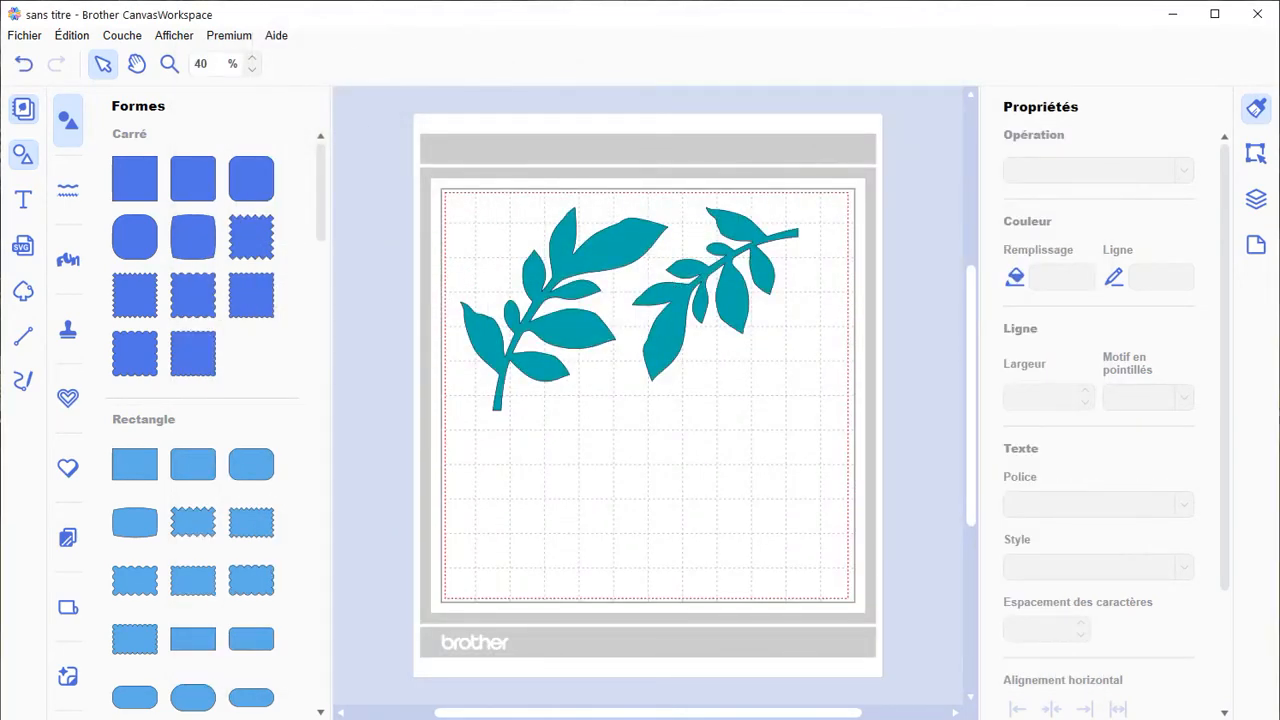
left_click(525, 49)
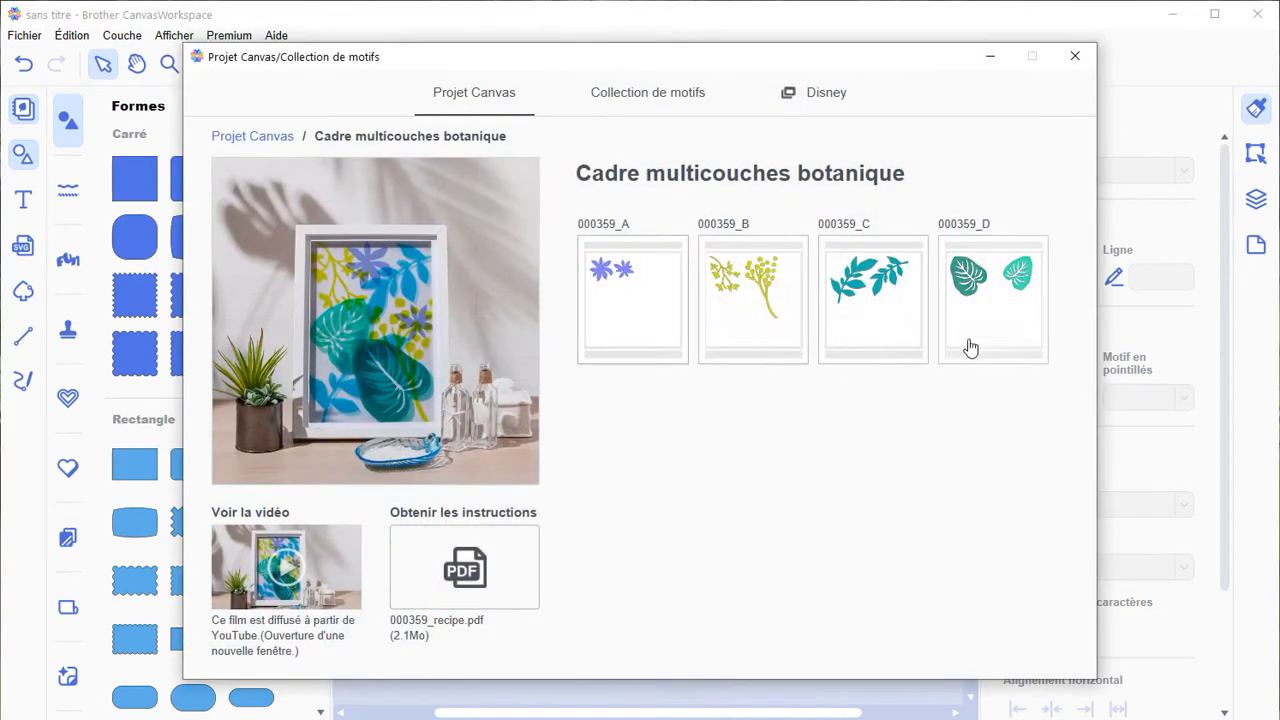
left_click(1000, 321)
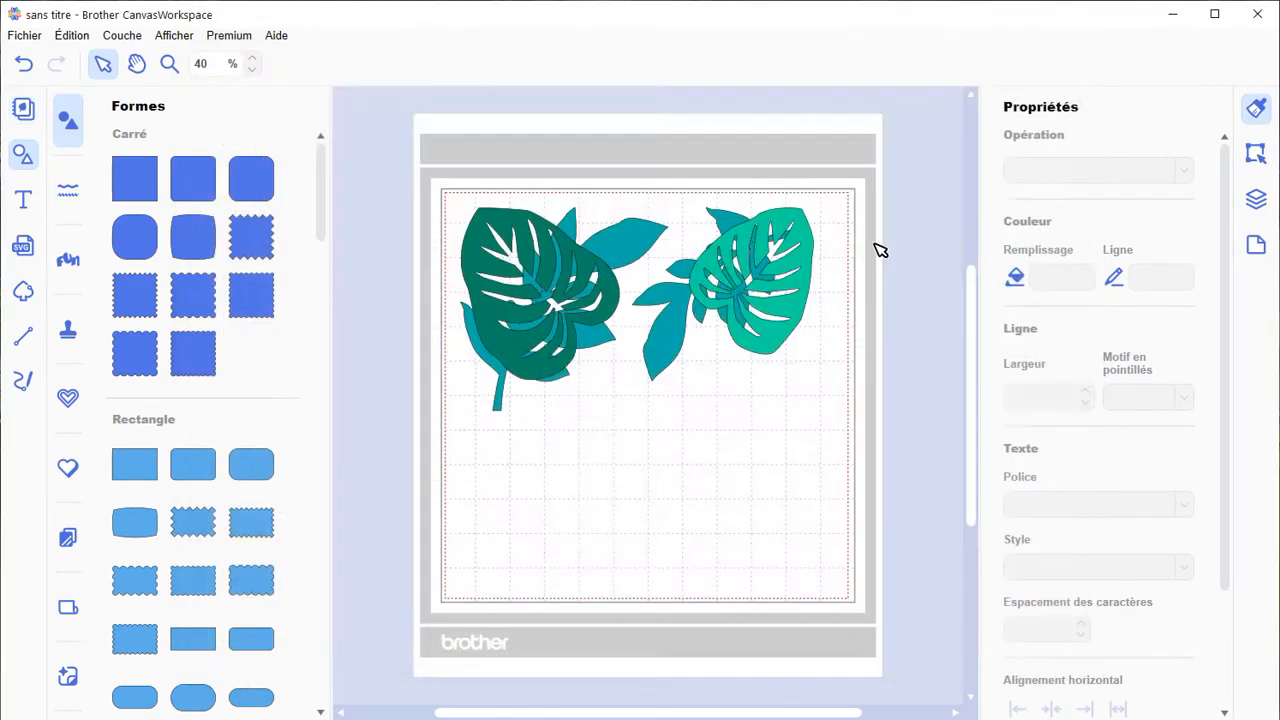
- Move the two monstera leaves to the lower half of the mat and separate them from the branch shapes
left_click_drag(531, 289, 604, 524)
left_click_drag(752, 293, 786, 516)
left_click_drag(779, 351, 809, 507)
left_click(771, 477)
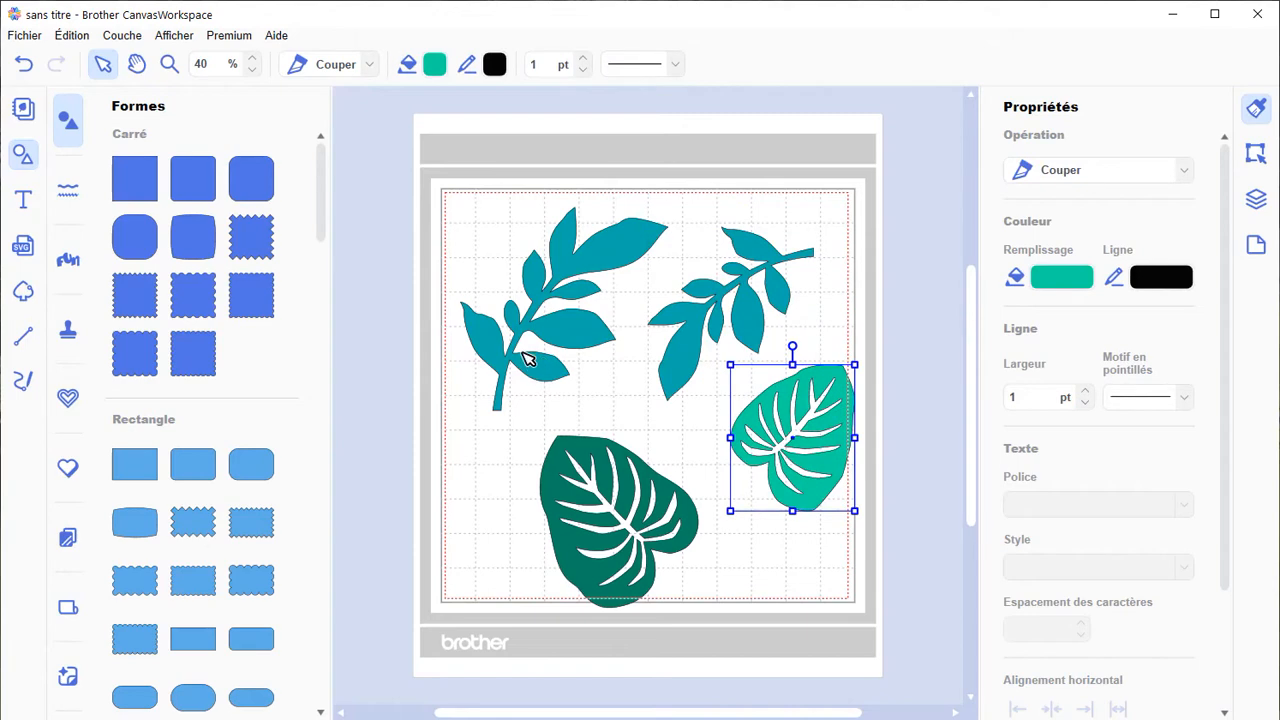
- Reopen the "Cadre multicouches botanique" project page, examine its video and instructions, and close the project library
mouse_move(396, 1)
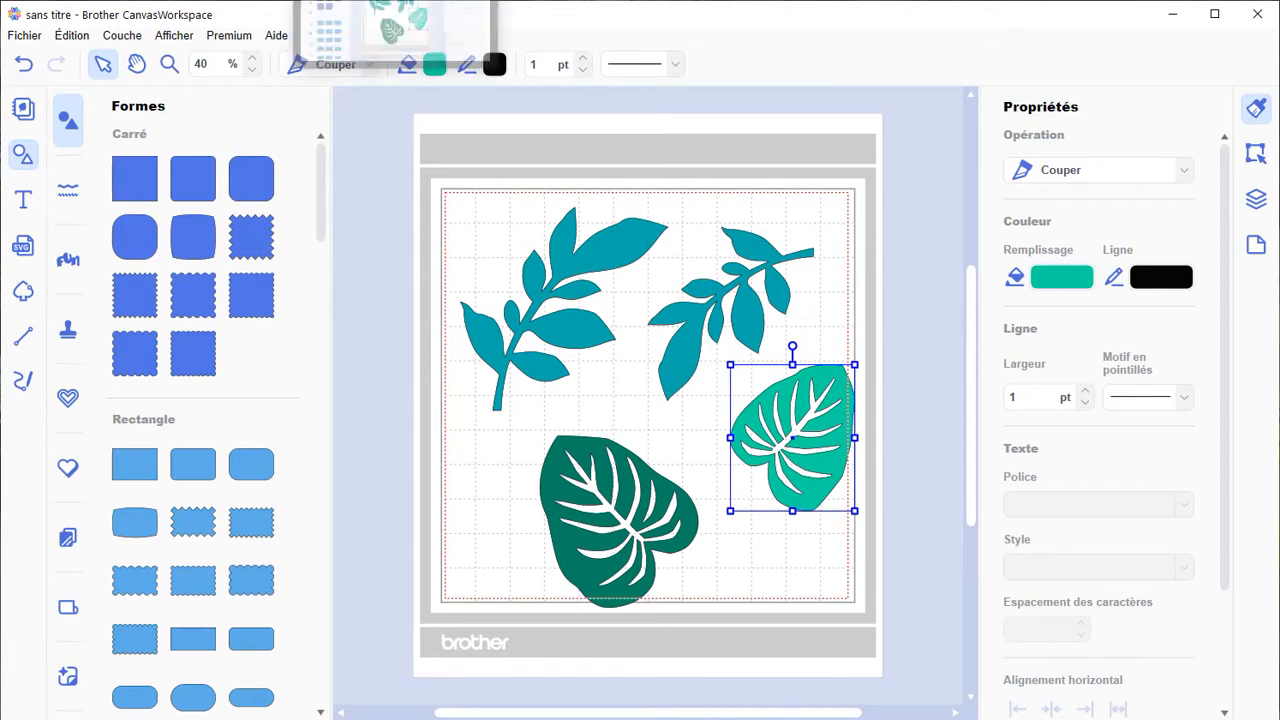
left_click(29, 115)
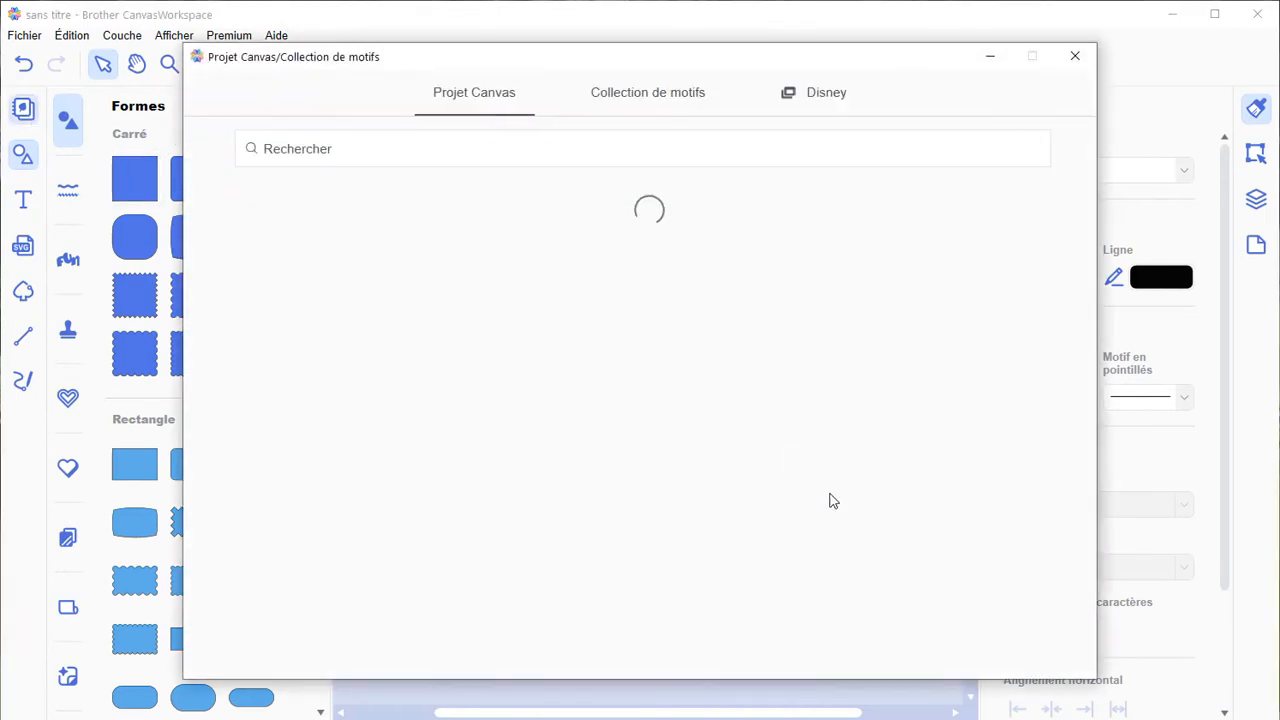
scroll(869, 452, "down", 5)
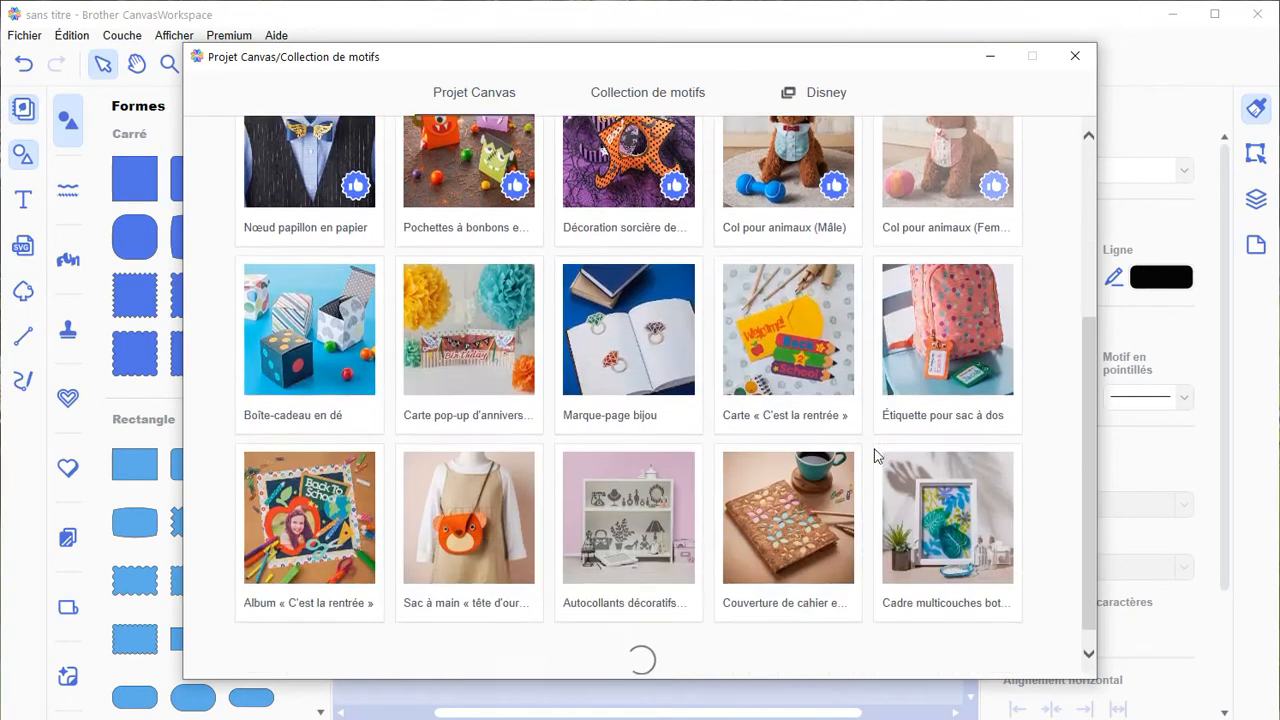
left_click(945, 495)
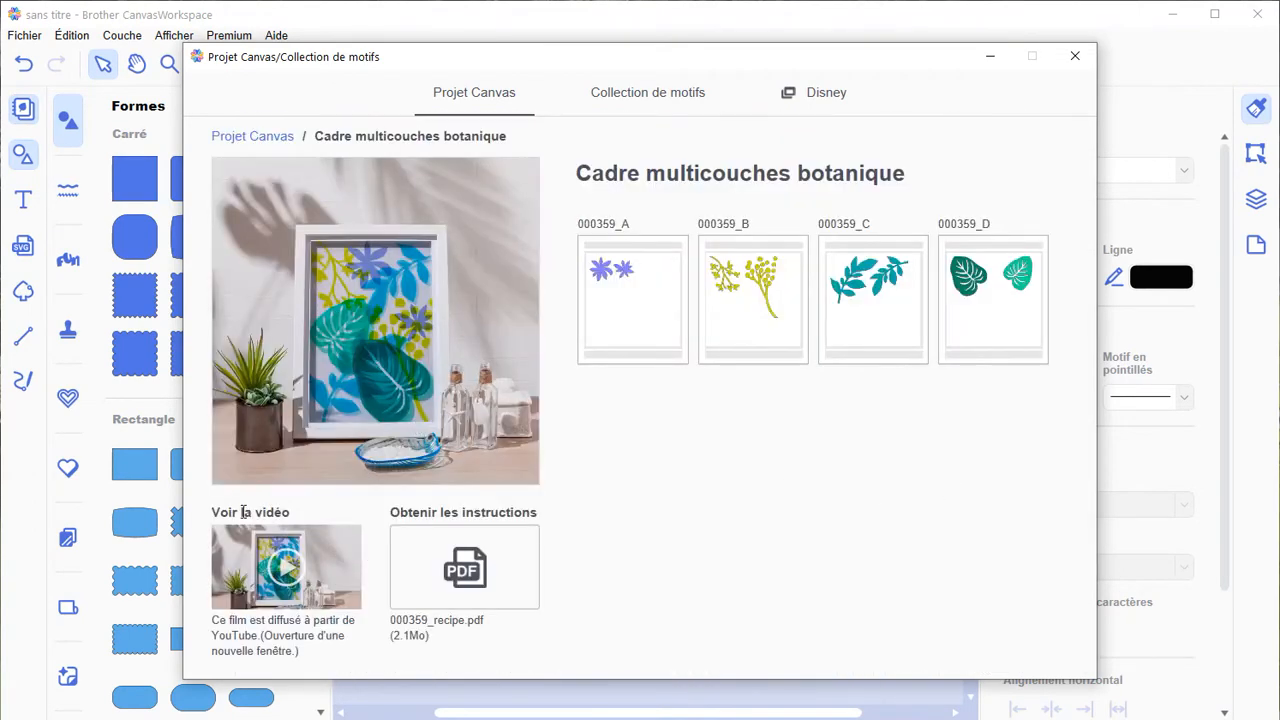
left_click(298, 572)
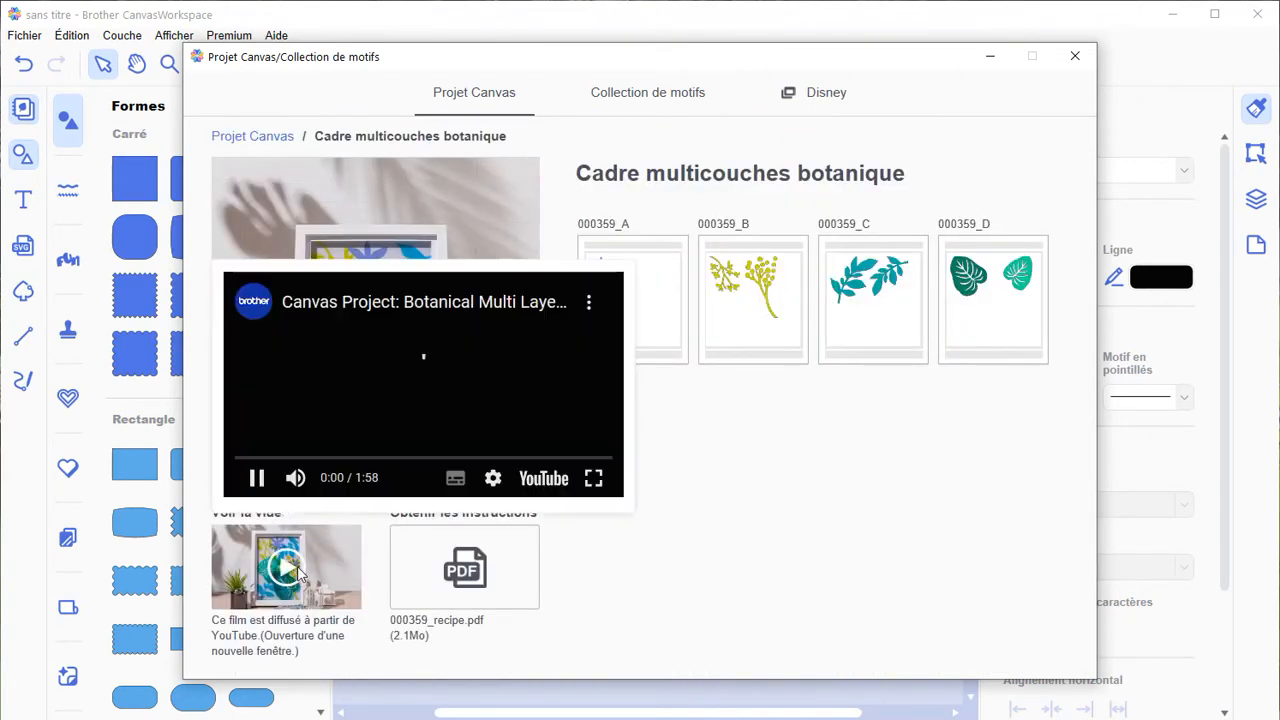
left_click(478, 588)
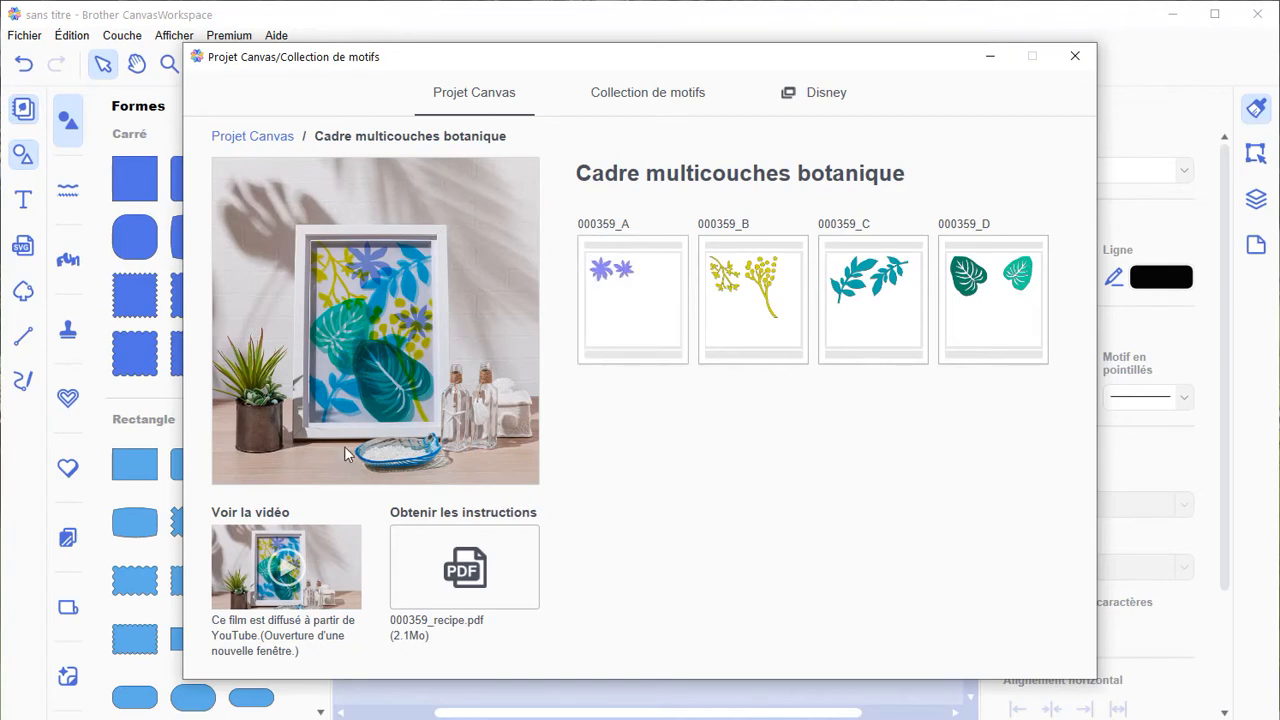
left_click(1075, 56)
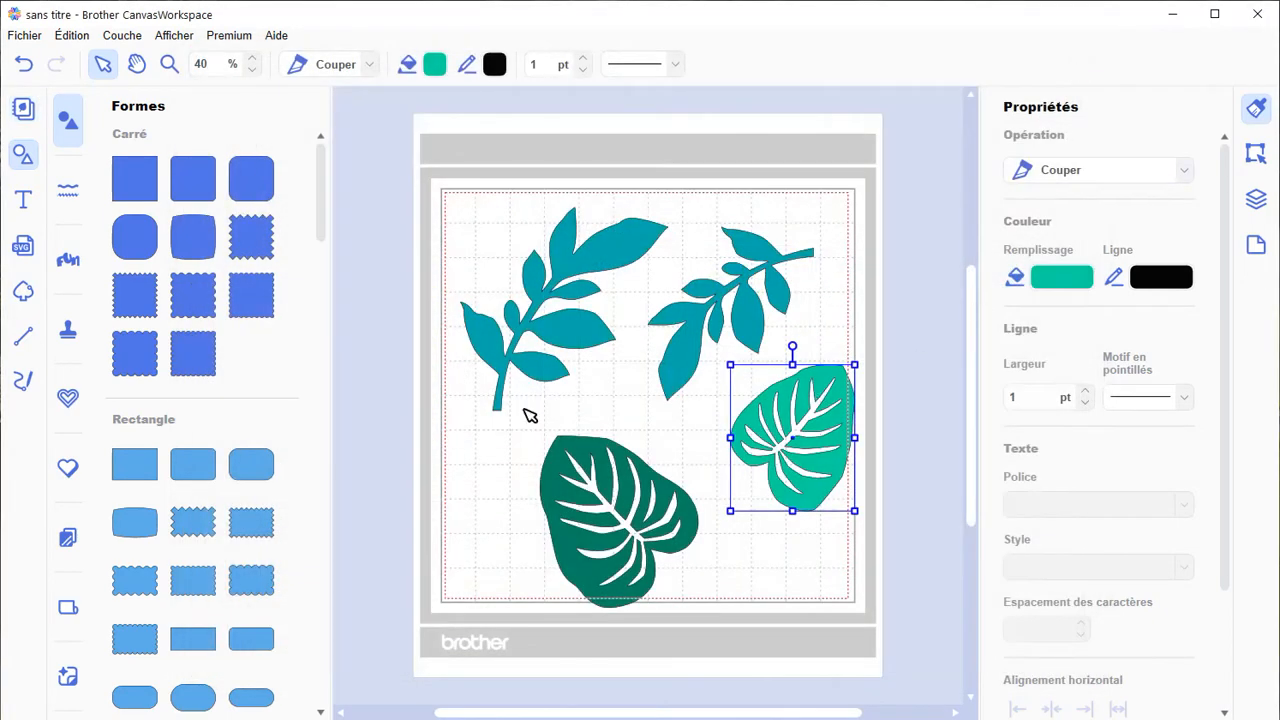
- Browse the Canvas project library for other available projects and close it
left_click(23, 108)
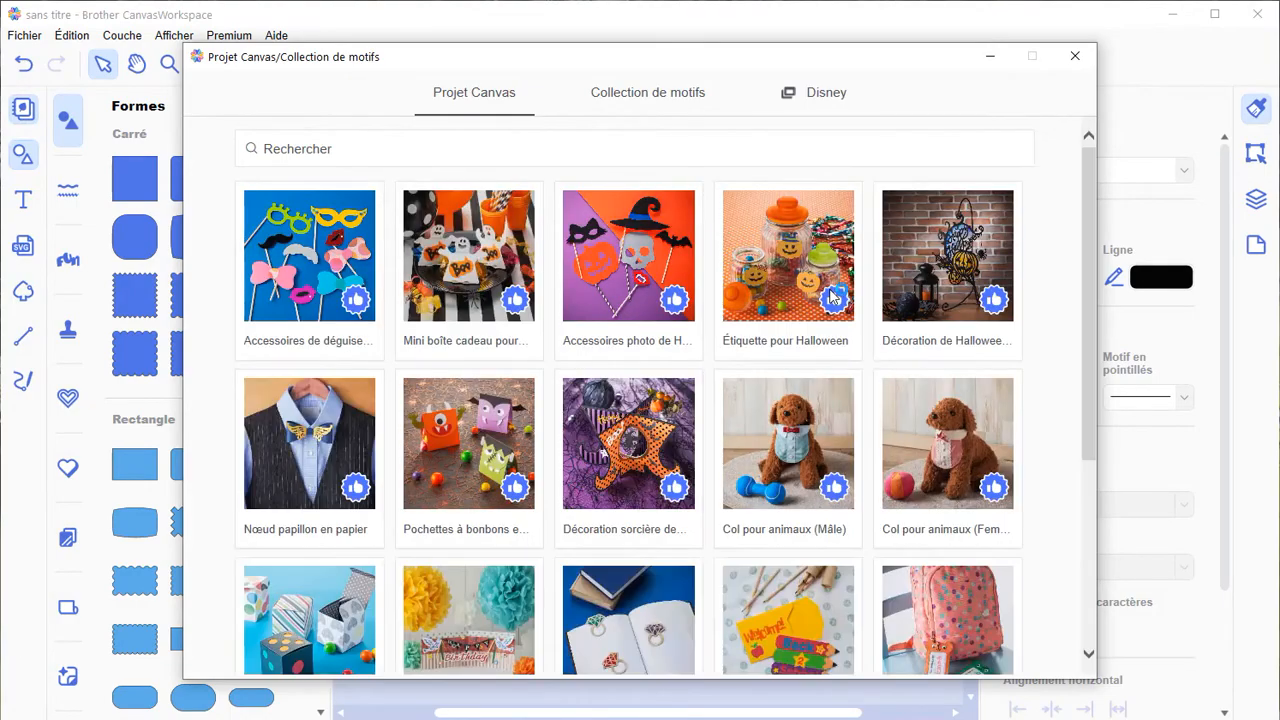
scroll(830, 295, "down", 5)
scroll(830, 295, "down", 8)
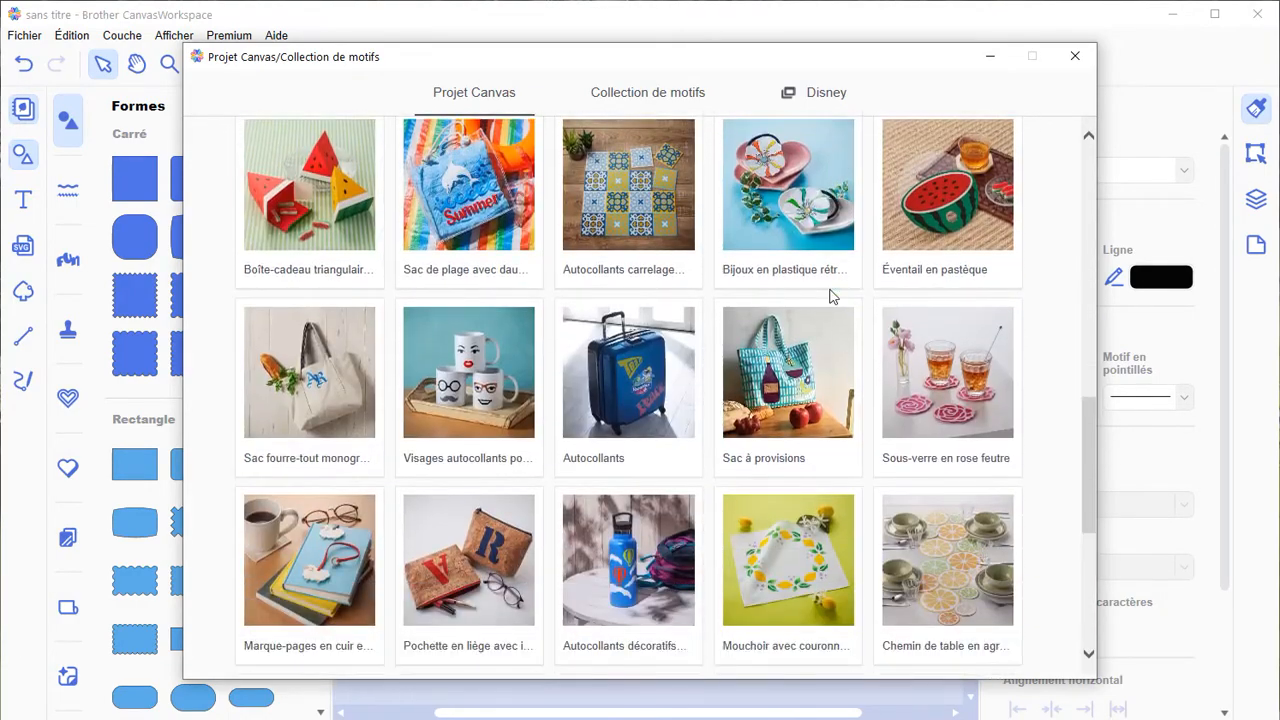
scroll(830, 295, "down", 8)
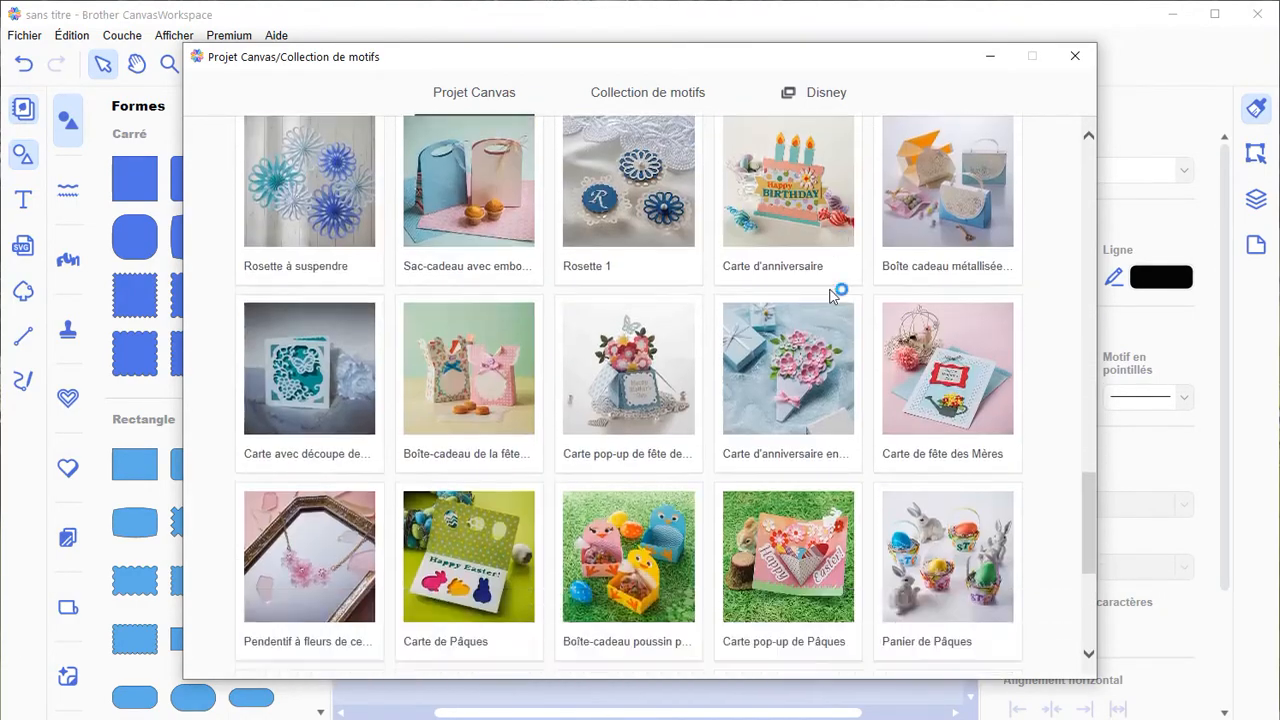
scroll(830, 295, "down", 3)
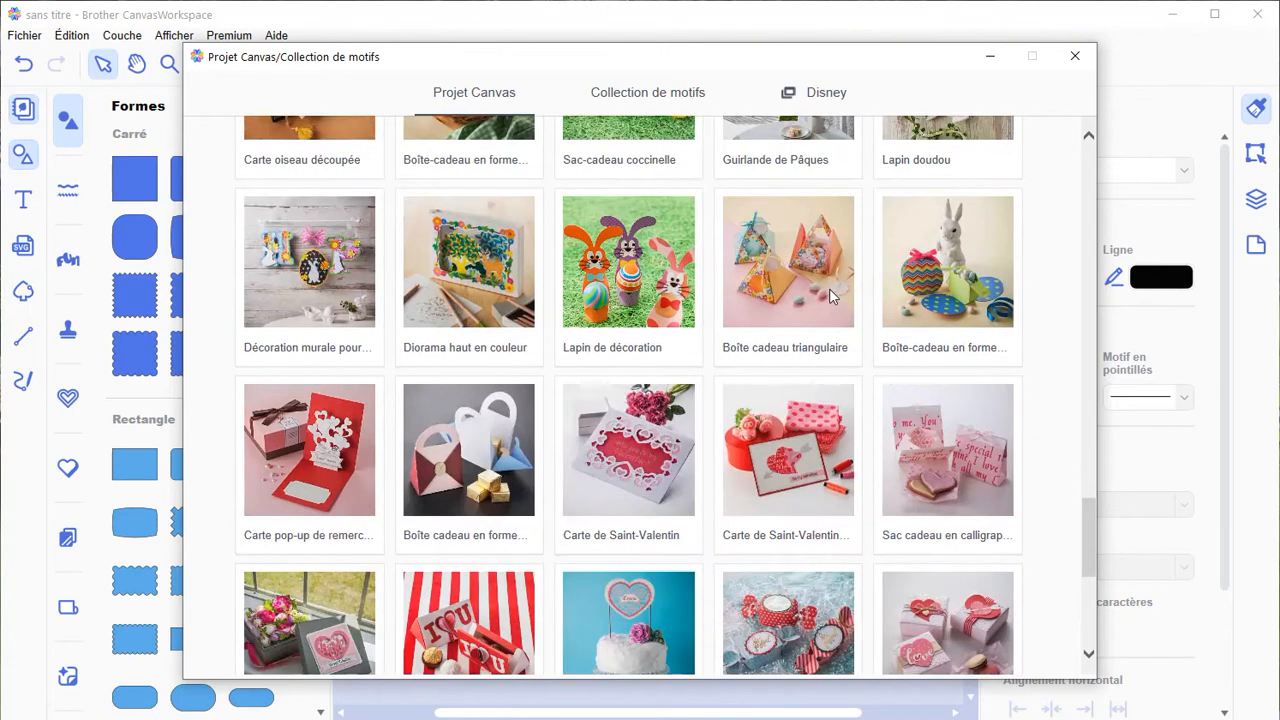
left_click(1075, 56)
- Delete the two branch shapes and the two monstera leaves so the mat is empty
left_click(620, 265)
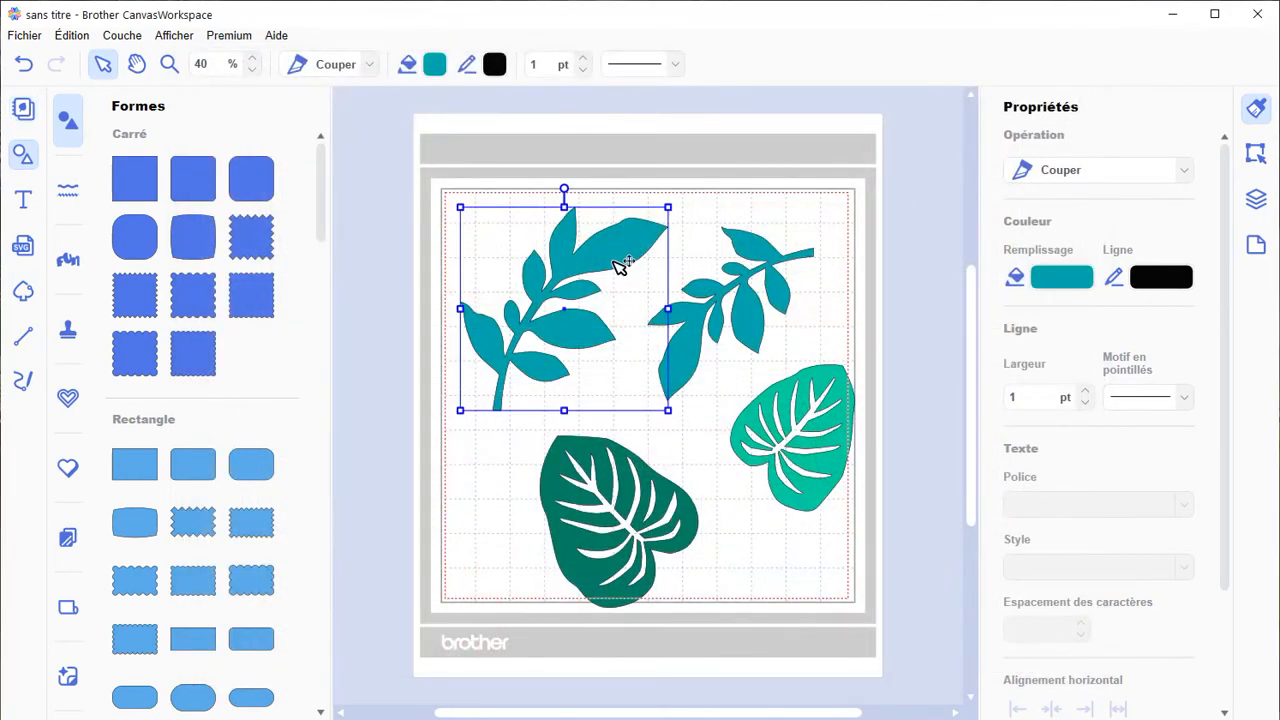
key("Delete")
left_click(750, 295)
key("Delete")
left_click(775, 425)
key("Delete")
left_click(640, 540)
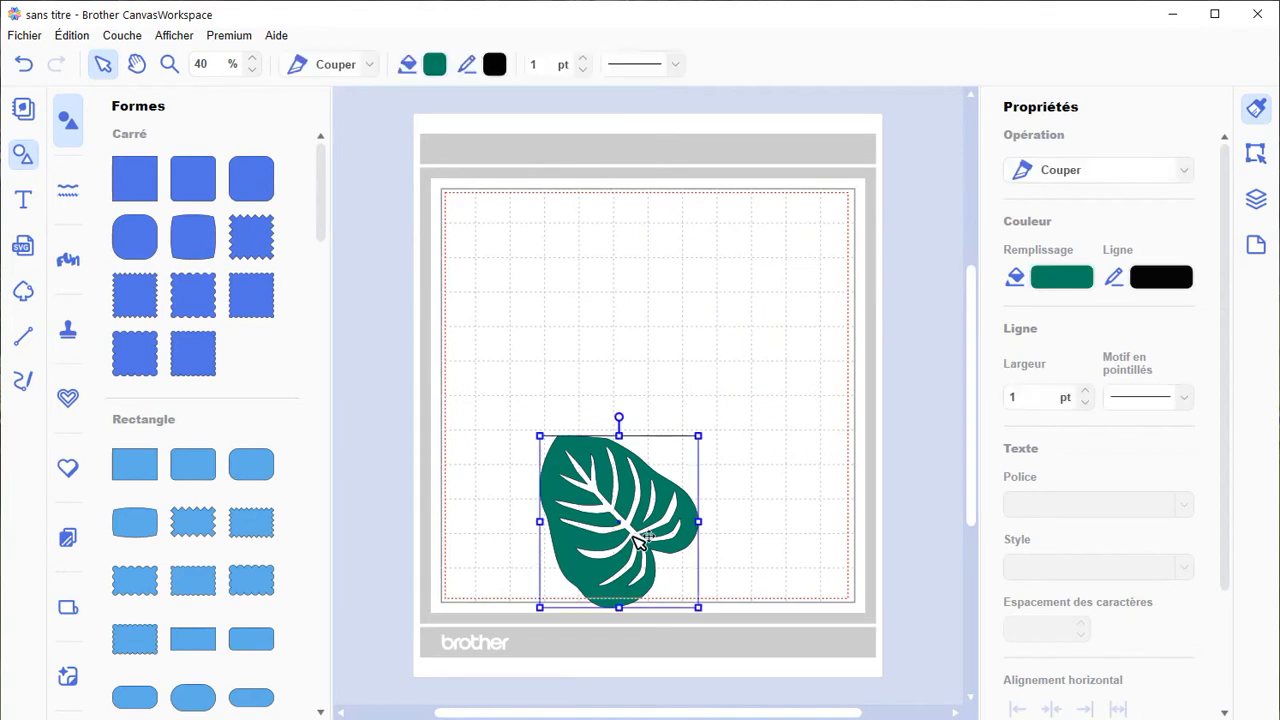
key("Delete")
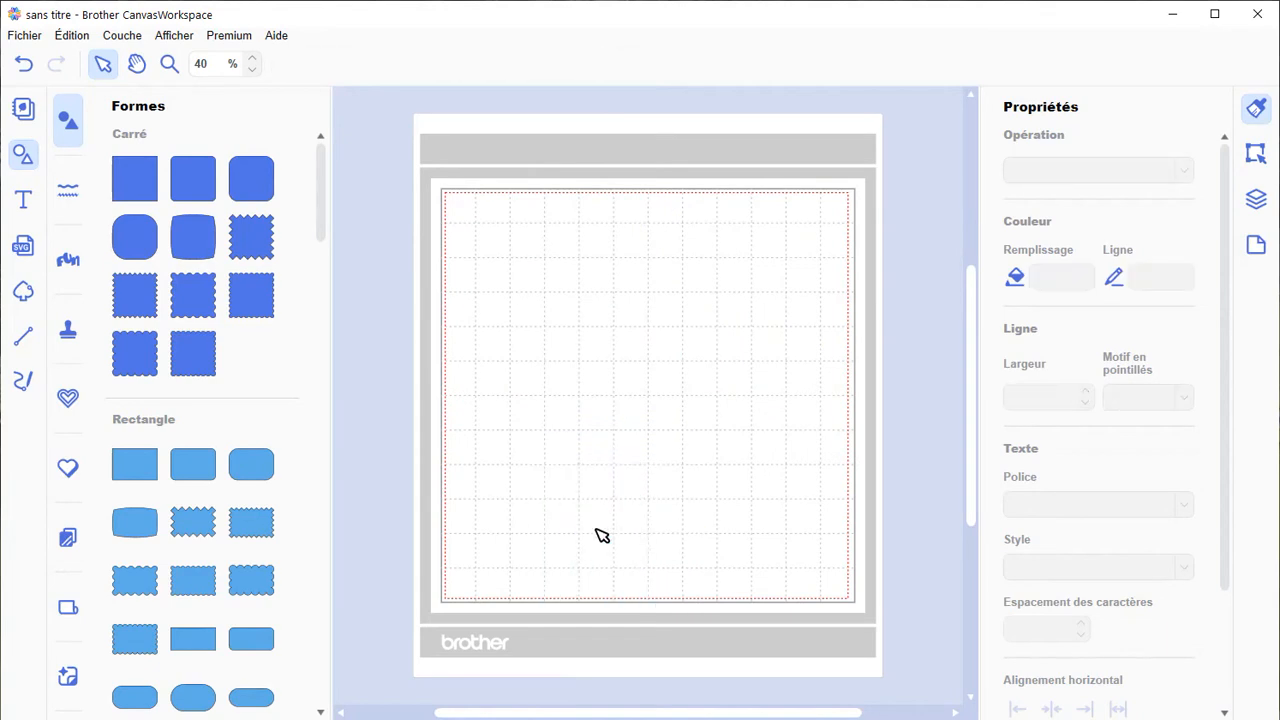
- Insert a wavy-edged square from the basic shapes onto the mat and show its position and size settings
left_click(22, 157)
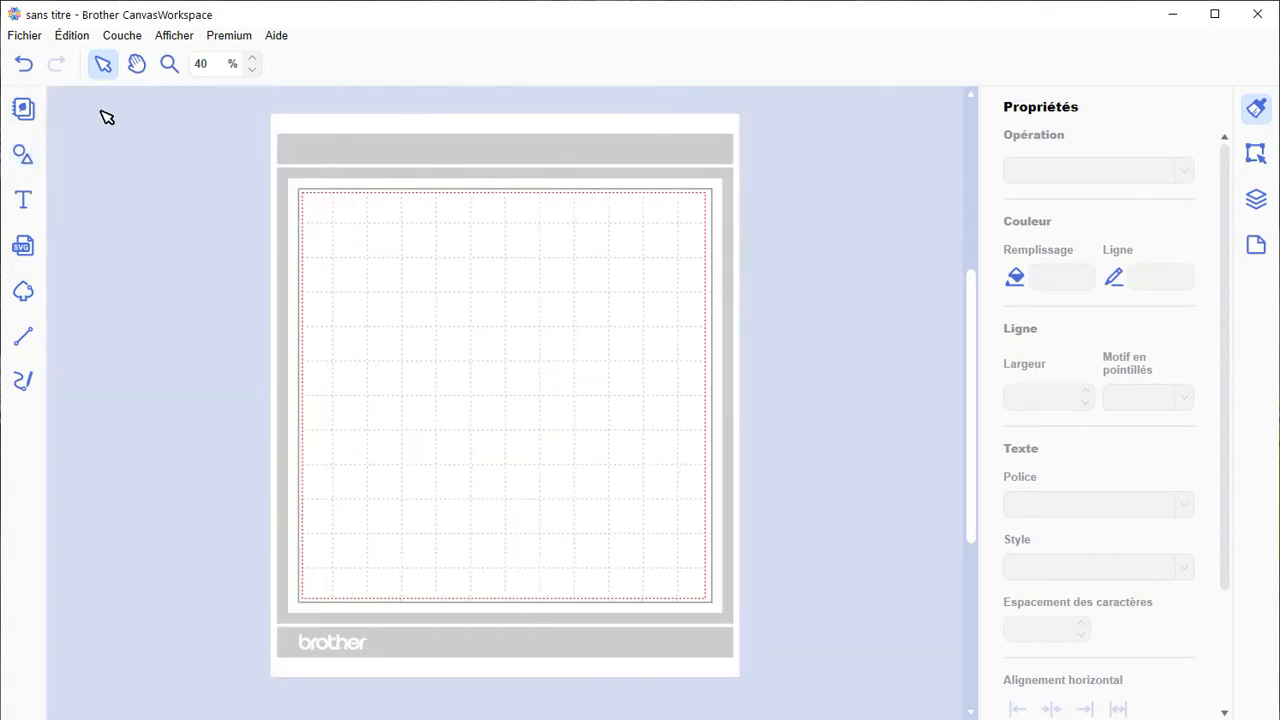
left_click(27, 164)
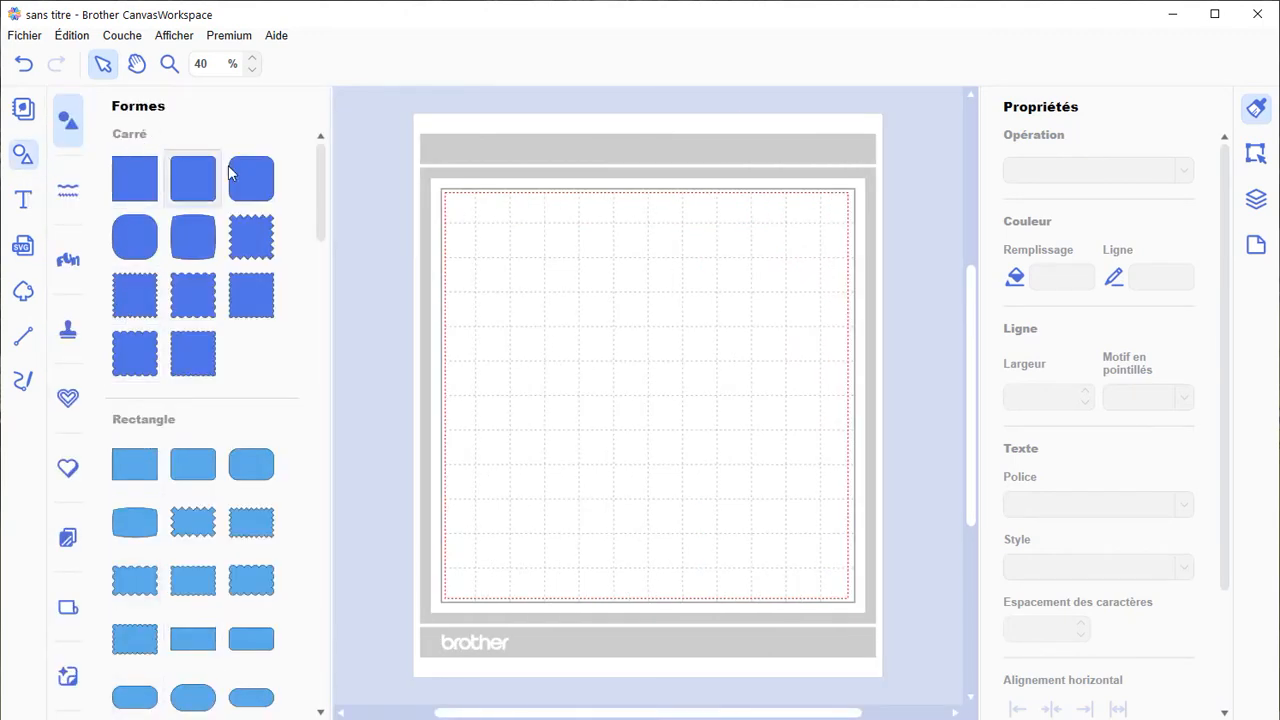
left_click(253, 306)
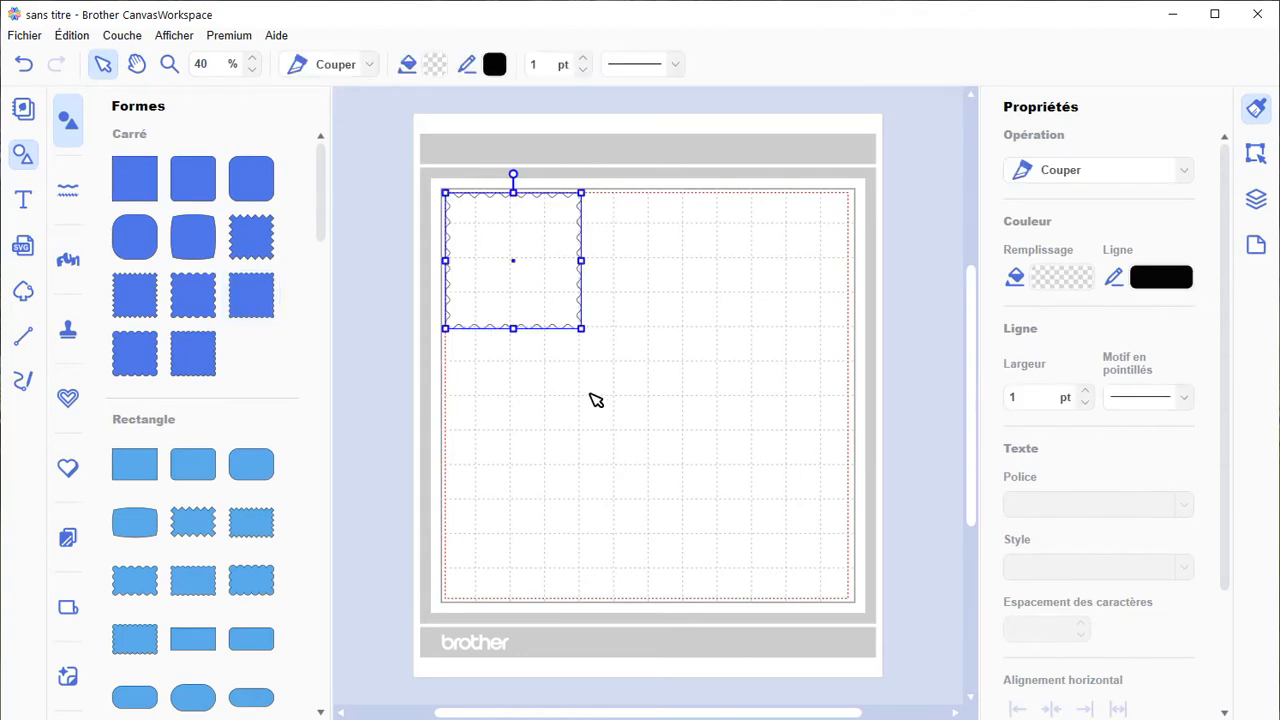
left_click(1256, 158)
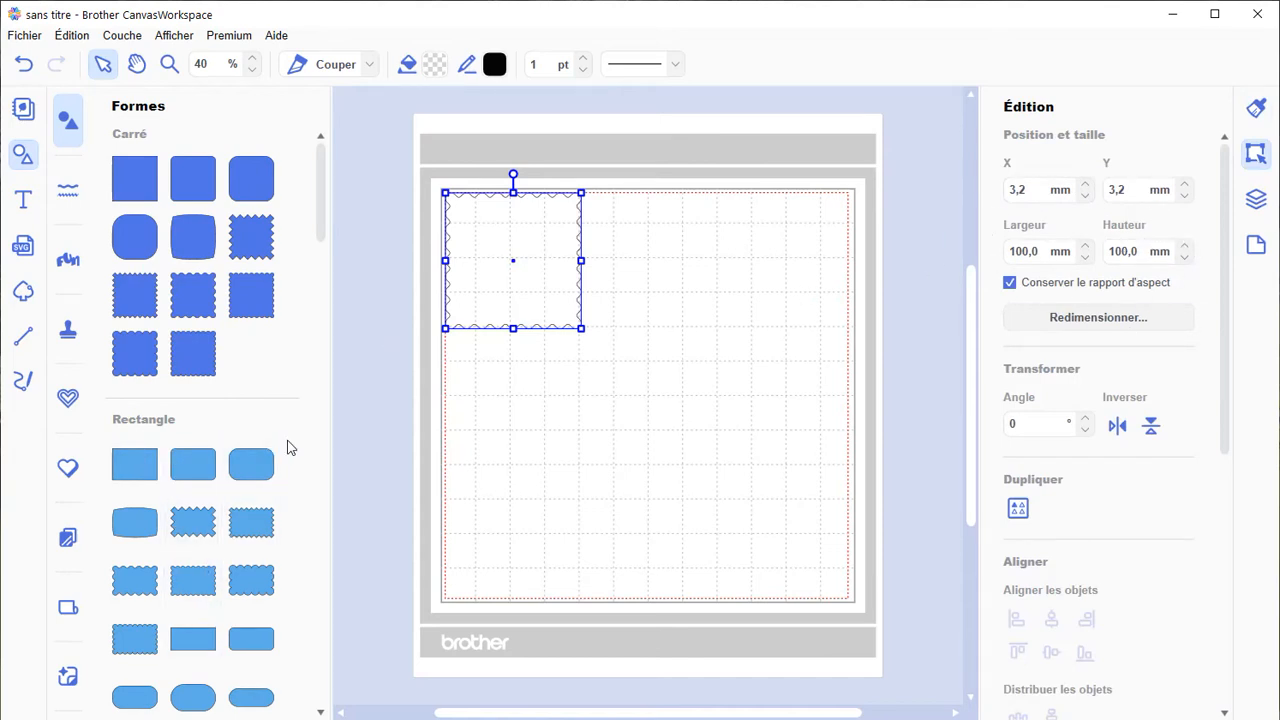
- Place a regular octagon to the right of the wavy-edged square and shrink it proportionally to about 48.8 mm wide
scroll(282, 358, "down", 10)
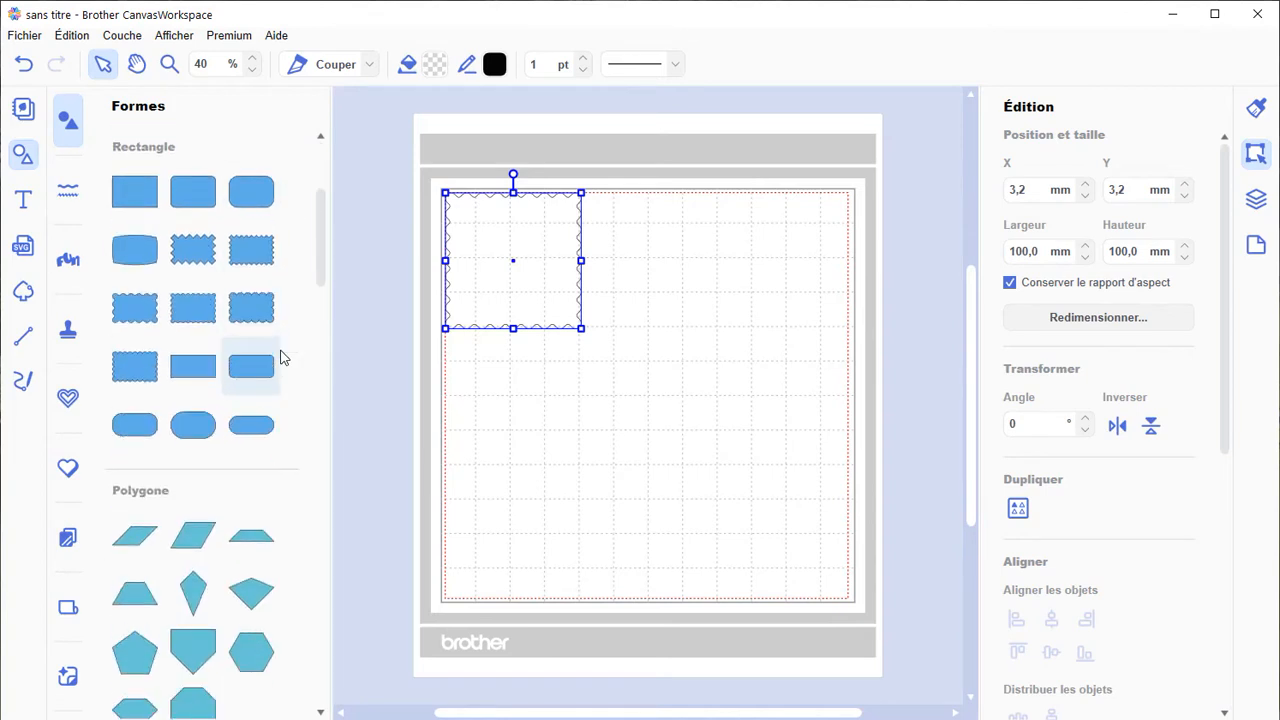
left_click(193, 483)
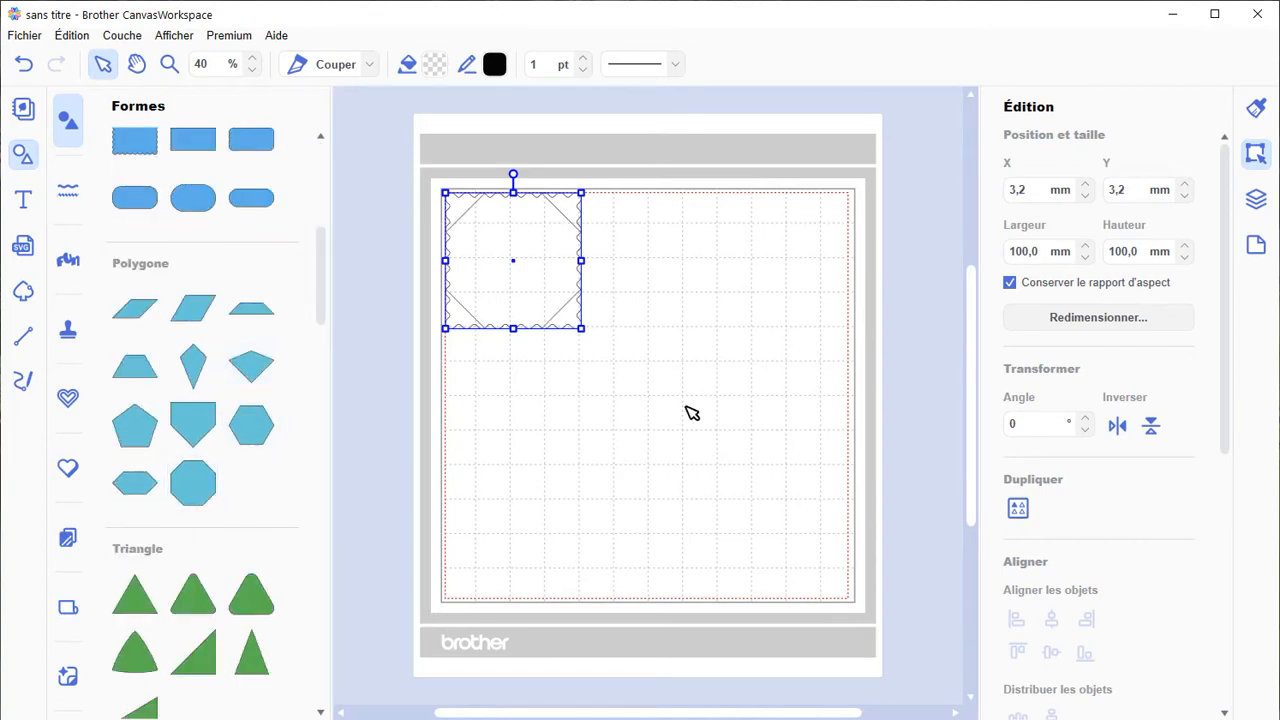
left_click_drag(558, 310, 767, 347)
left_click(609, 503)
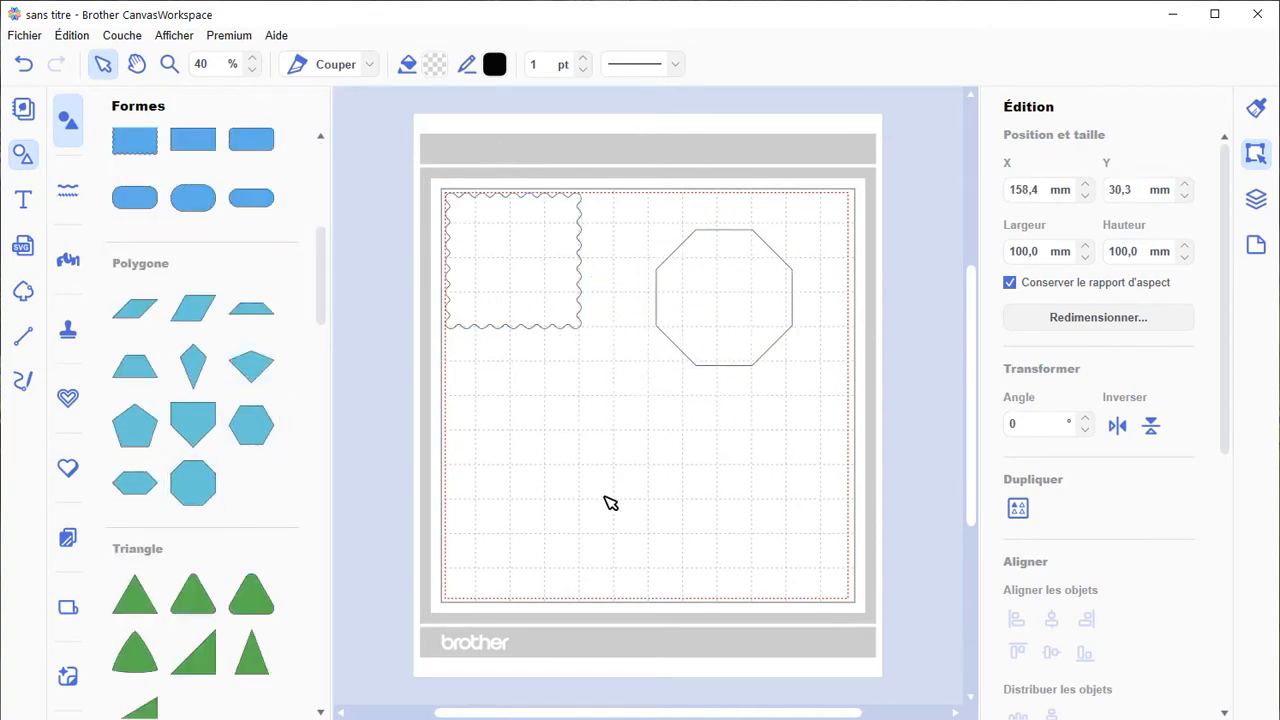
left_click(713, 328)
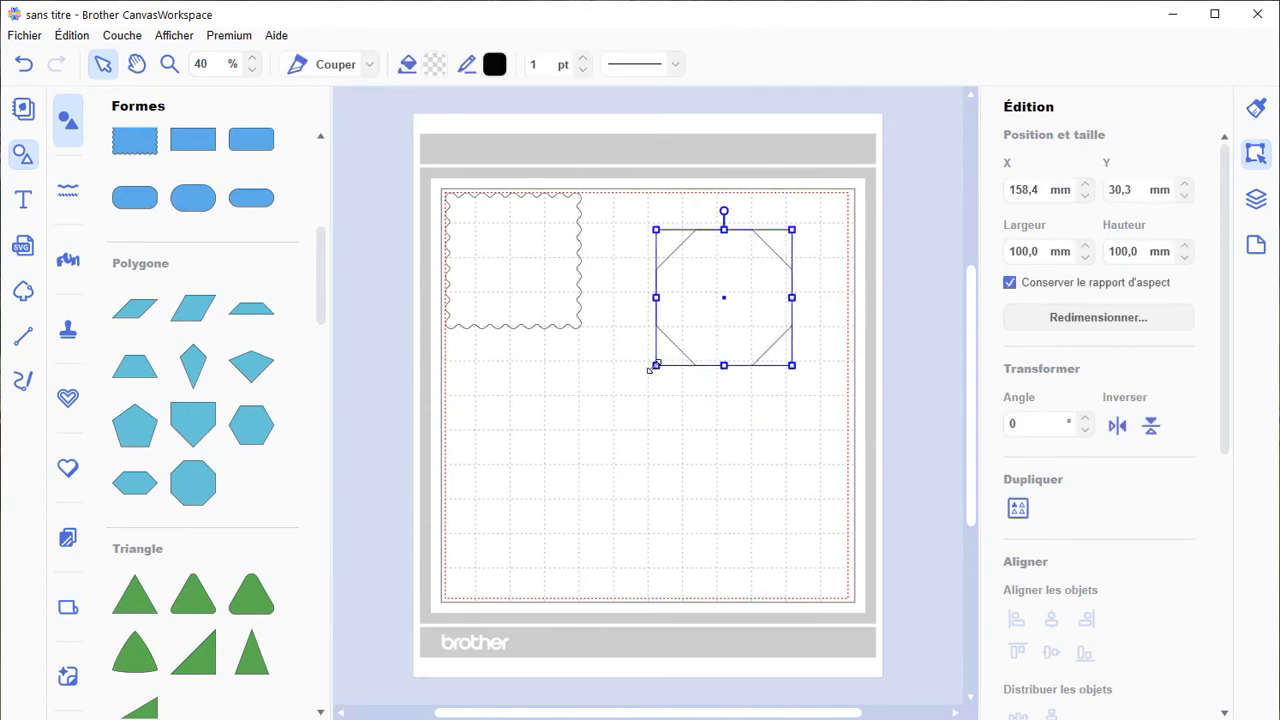
left_click_drag(644, 374, 728, 290)
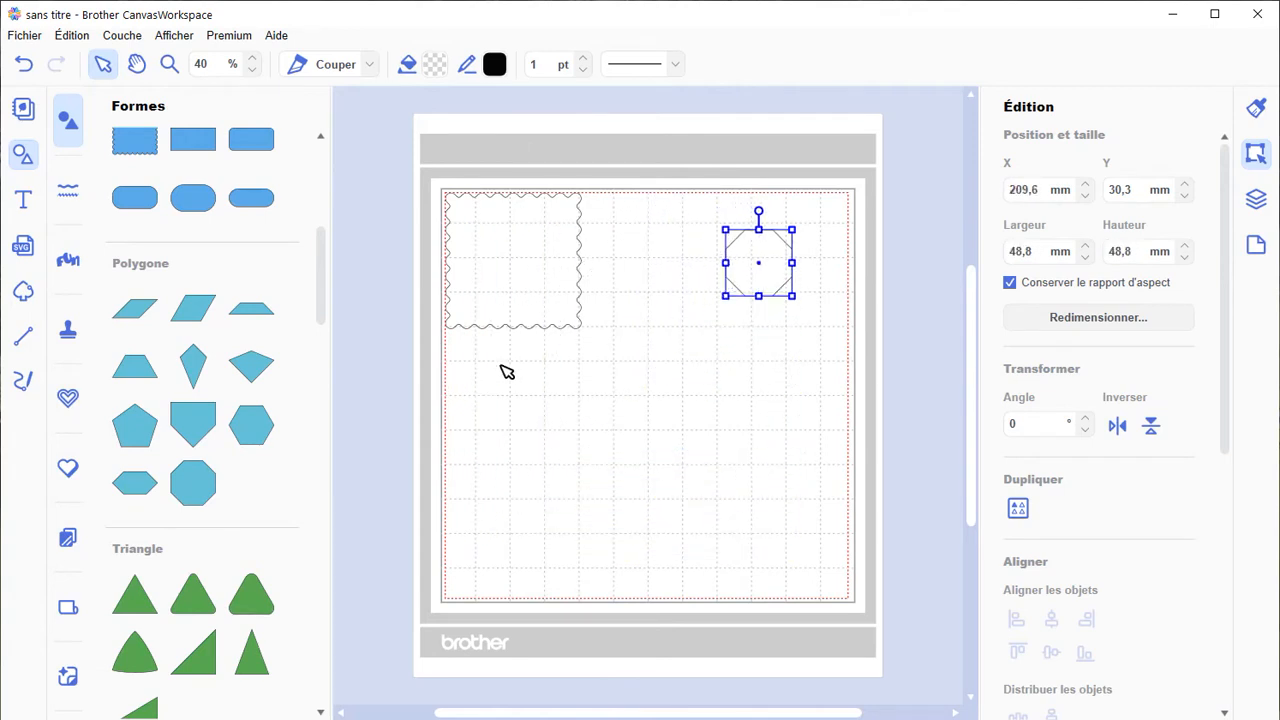
- Display the border shapes and move the wavy-edged square inward from the mat's upper-left corner, leaving nothing selected
left_click_drag(322, 276, 384, 677)
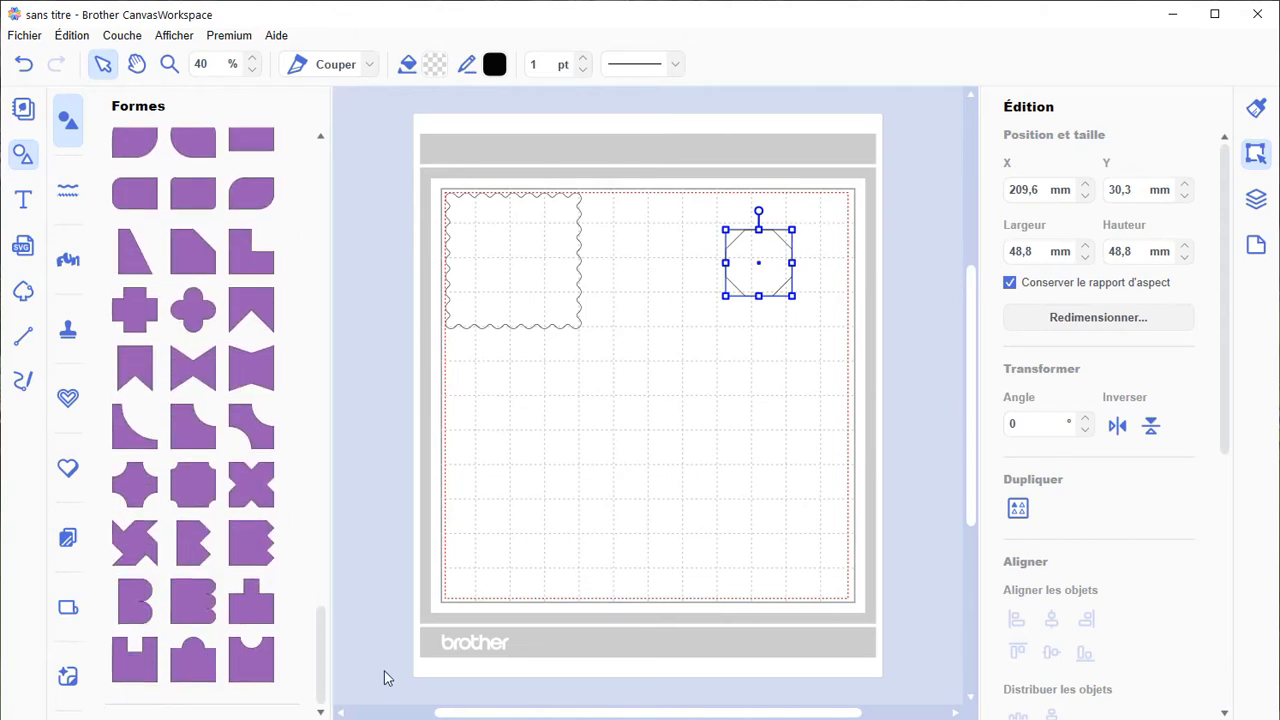
left_click(78, 198)
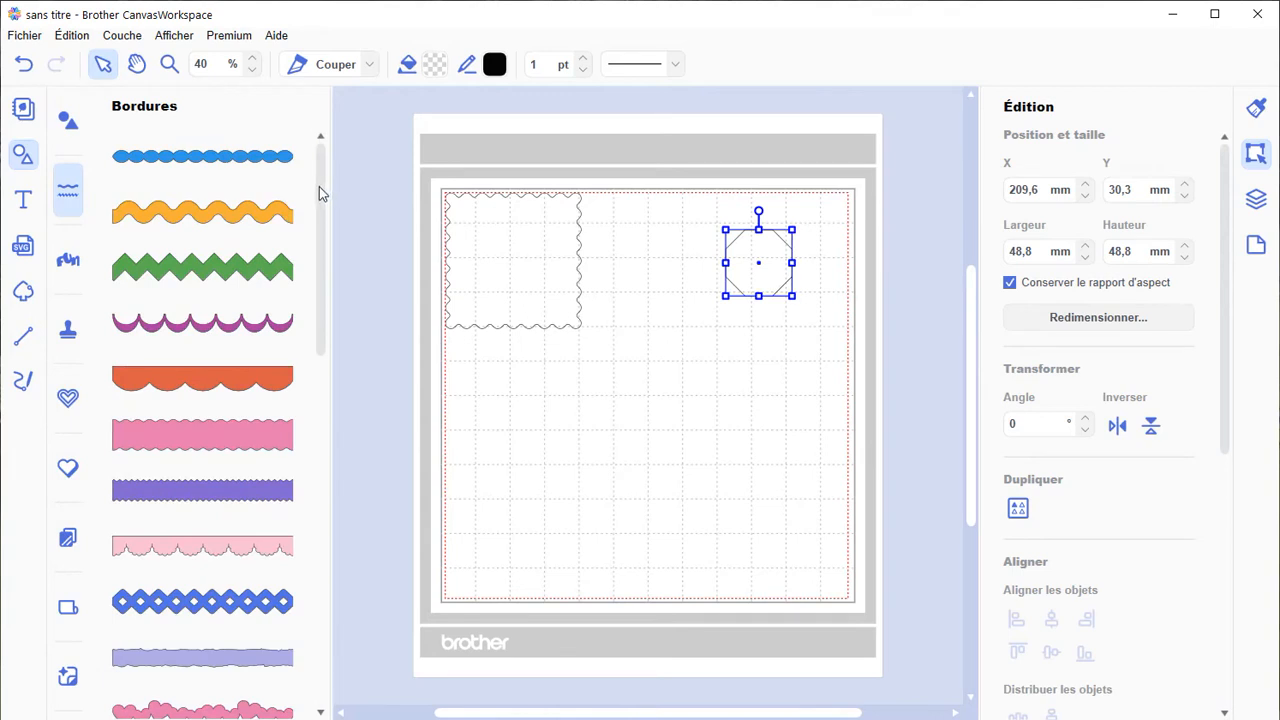
left_click_drag(527, 285, 573, 360)
key("Escape")
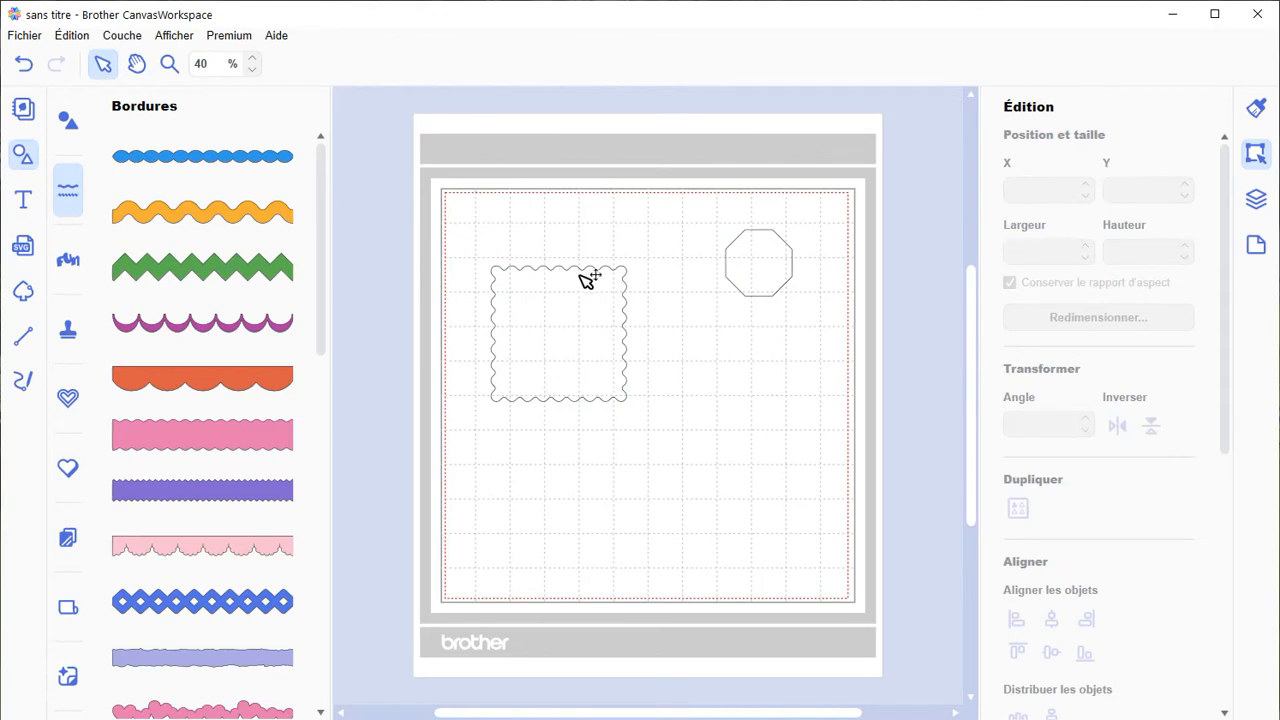
- Place the orange scalloped border across the mat below the wavy-edged square and insert a plain square from the basic shapes
left_click(604, 333)
left_click_drag(157, 377, 672, 466)
left_click(68, 121)
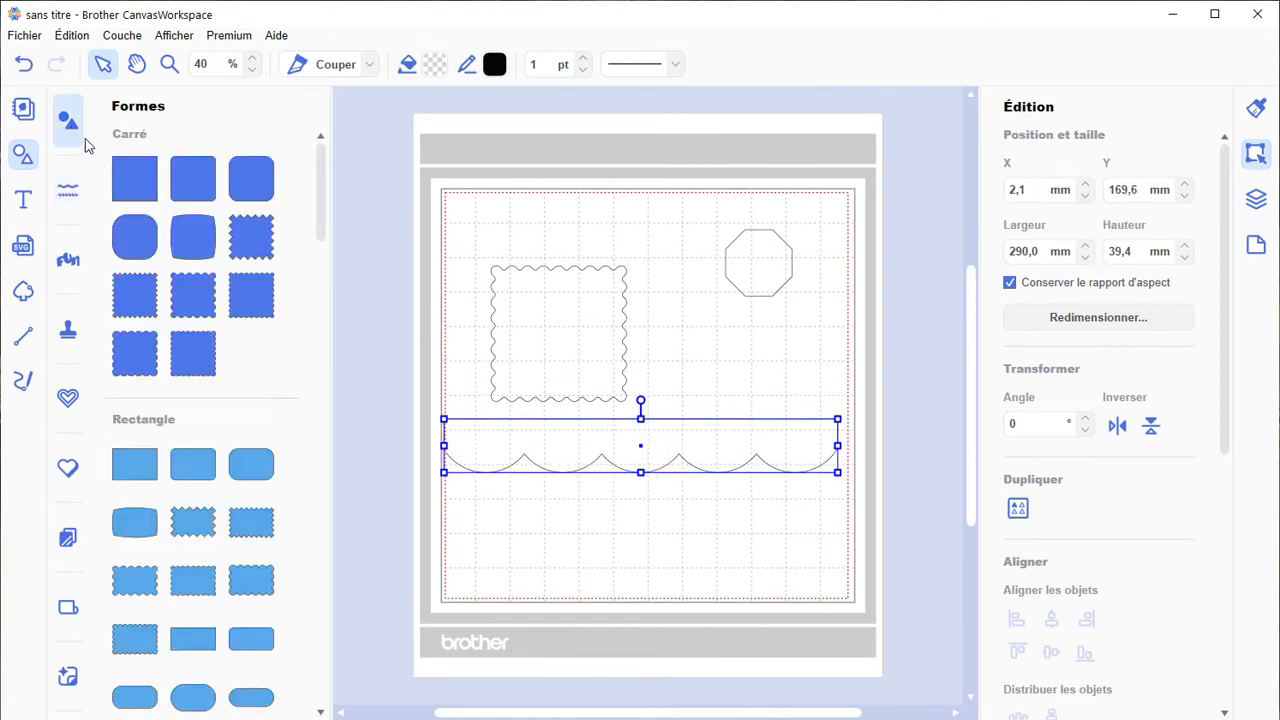
left_click(134, 178)
- Delete the wavy-edged square and the octagon, and move the plain square to about X 65 mm, Y 41 mm
left_click(611, 363)
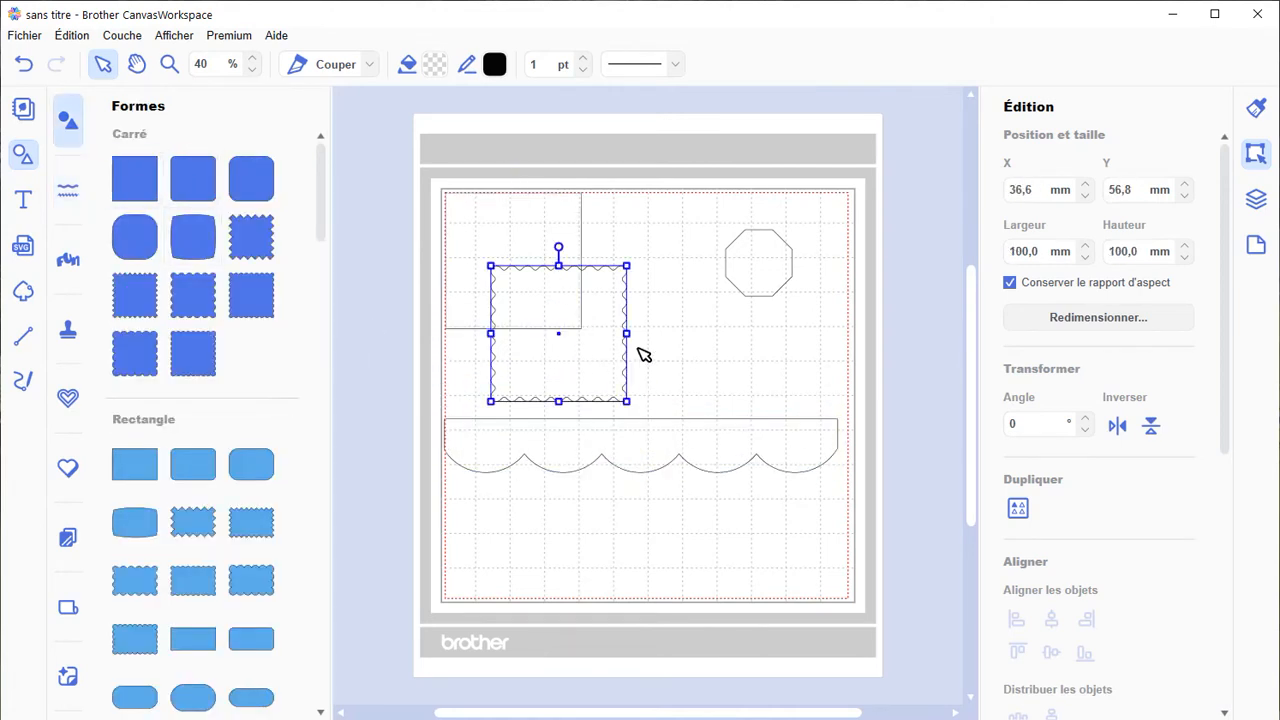
key("Delete")
left_click(732, 274)
key("Delete")
left_click_drag(557, 301, 641, 353)
- Shrink the scalloped border to about 101 mm wide without changing its height and fit it against the square's lower edge
left_click(578, 437)
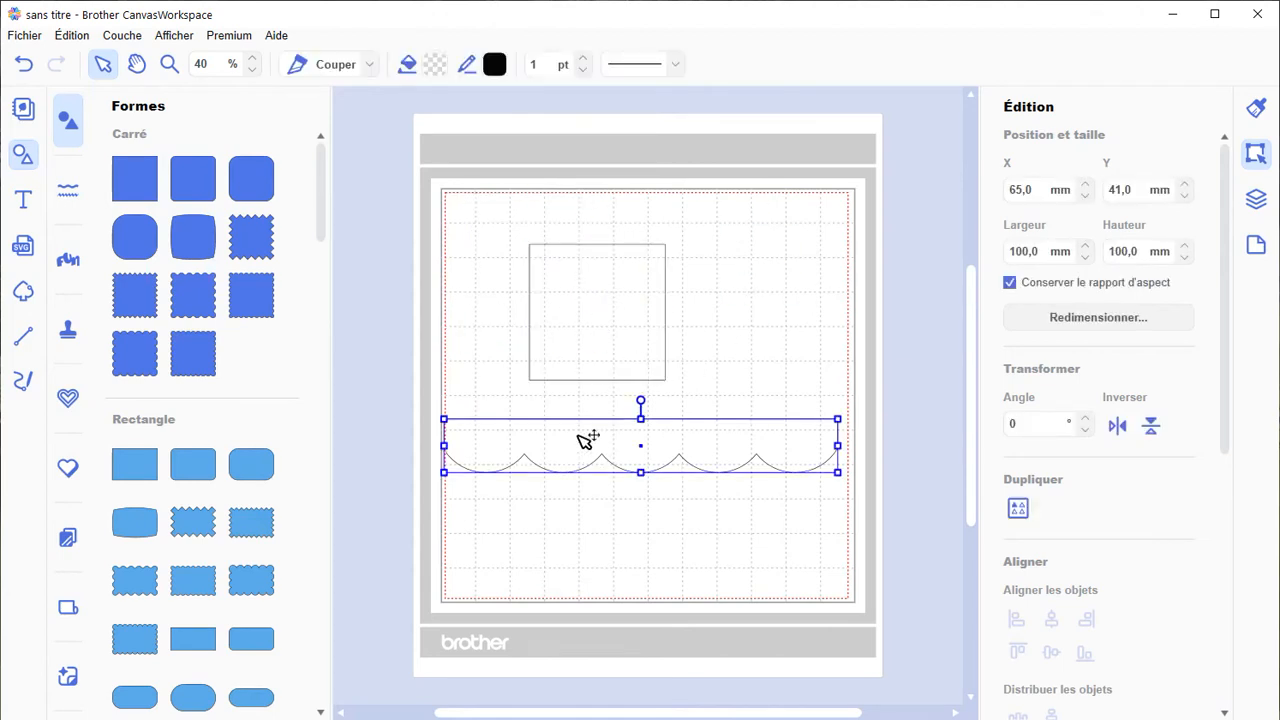
left_click_drag(444, 450, 571, 423)
left_click_drag(671, 408, 665, 407)
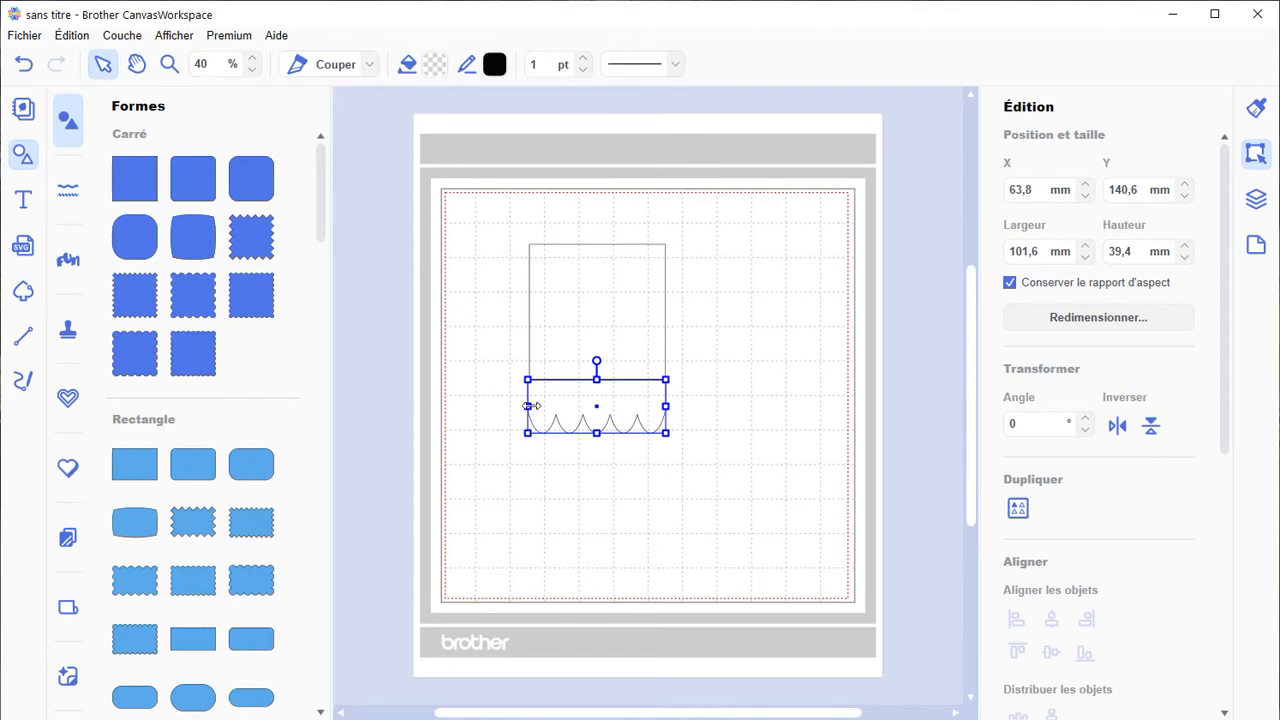
left_click_drag(528, 406, 529, 406)
- Select the square and the scalloped border together, weld them into a single outline, and leave it deselected
left_click(710, 304)
left_click_drag(712, 290, 600, 417)
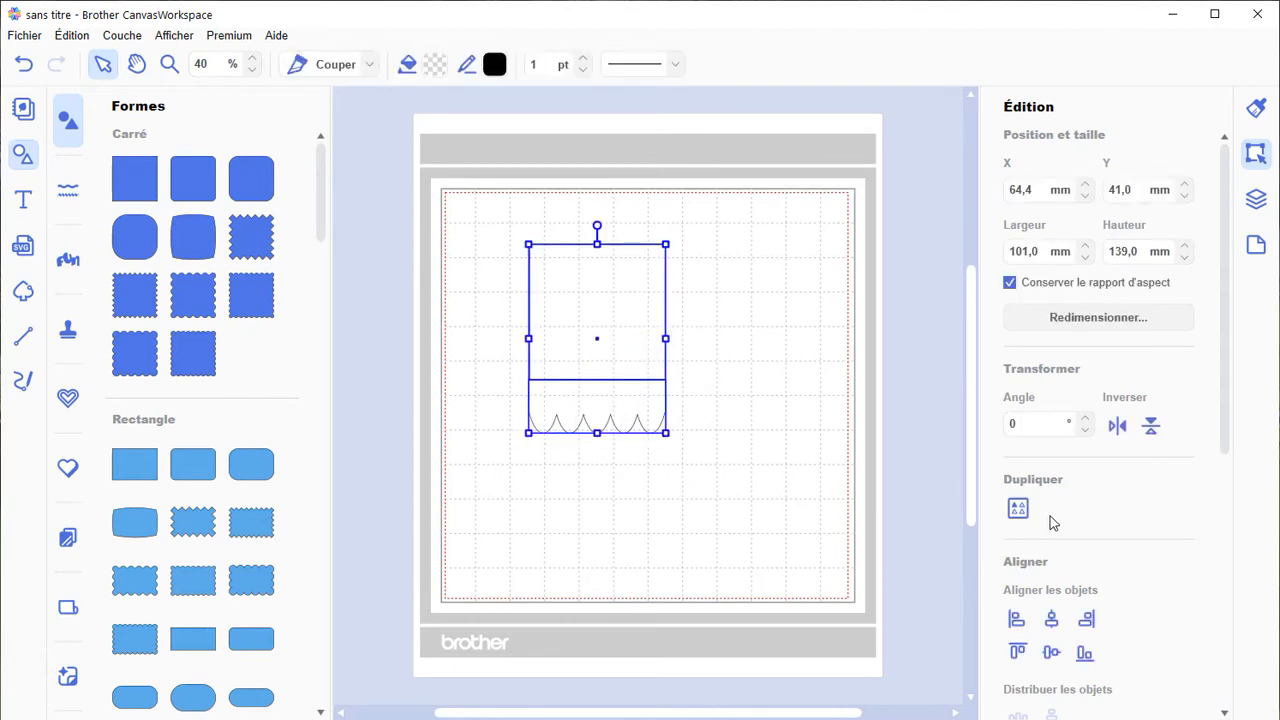
scroll(1097, 497, "down", 5)
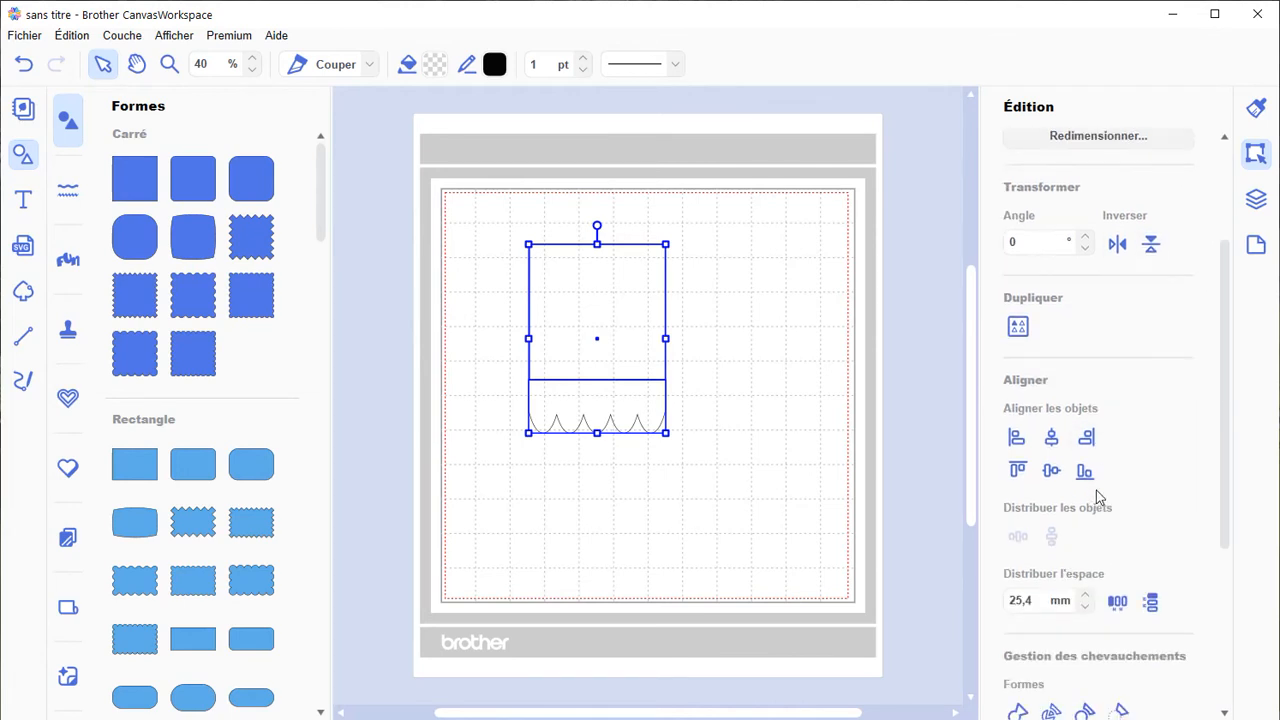
left_click(1018, 672)
left_click(770, 436)
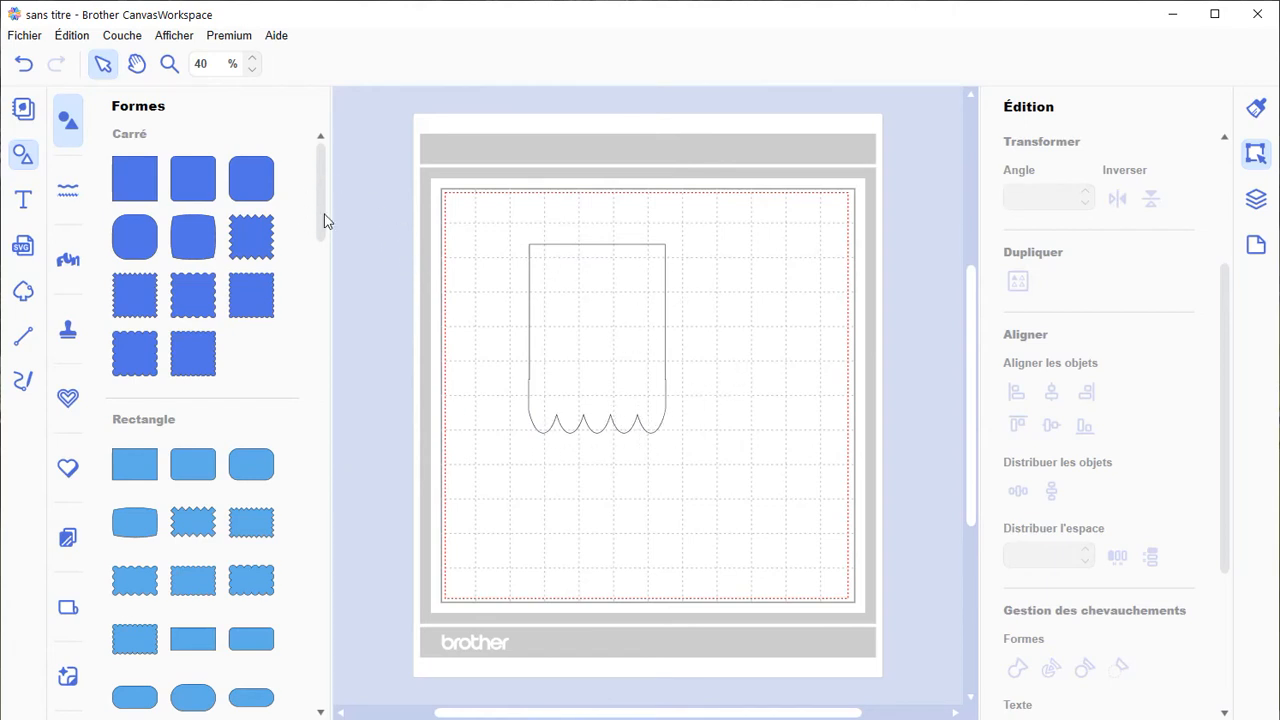
- Browse the border shapes and insert the light-blue border of birds on a branch onto the mat
scroll(290, 222, "down", 3)
left_click(68, 190)
scroll(240, 305, "down", 2)
scroll(240, 305, "down", 3)
scroll(240, 305, "down", 3)
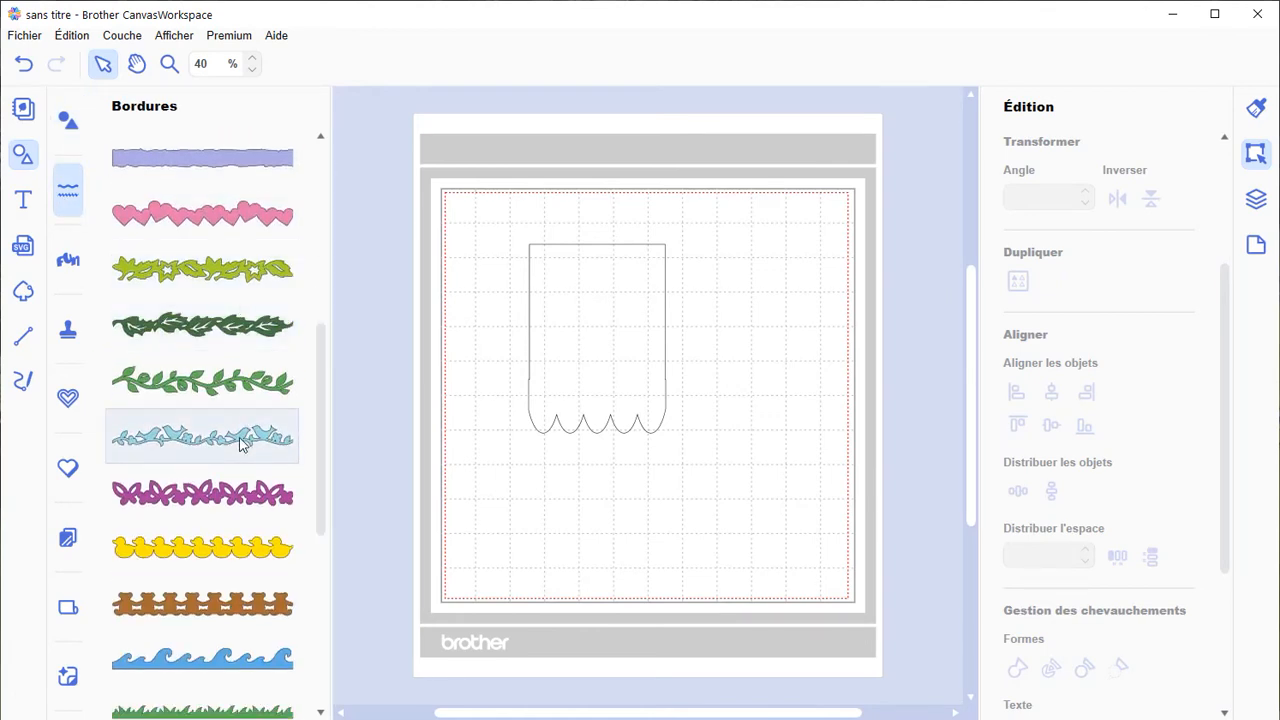
left_click(240, 445)
- Delete the welded scalloped shape and move the bird border down from the mat's upper edge
left_click_drag(586, 416, 590, 512)
key("Delete")
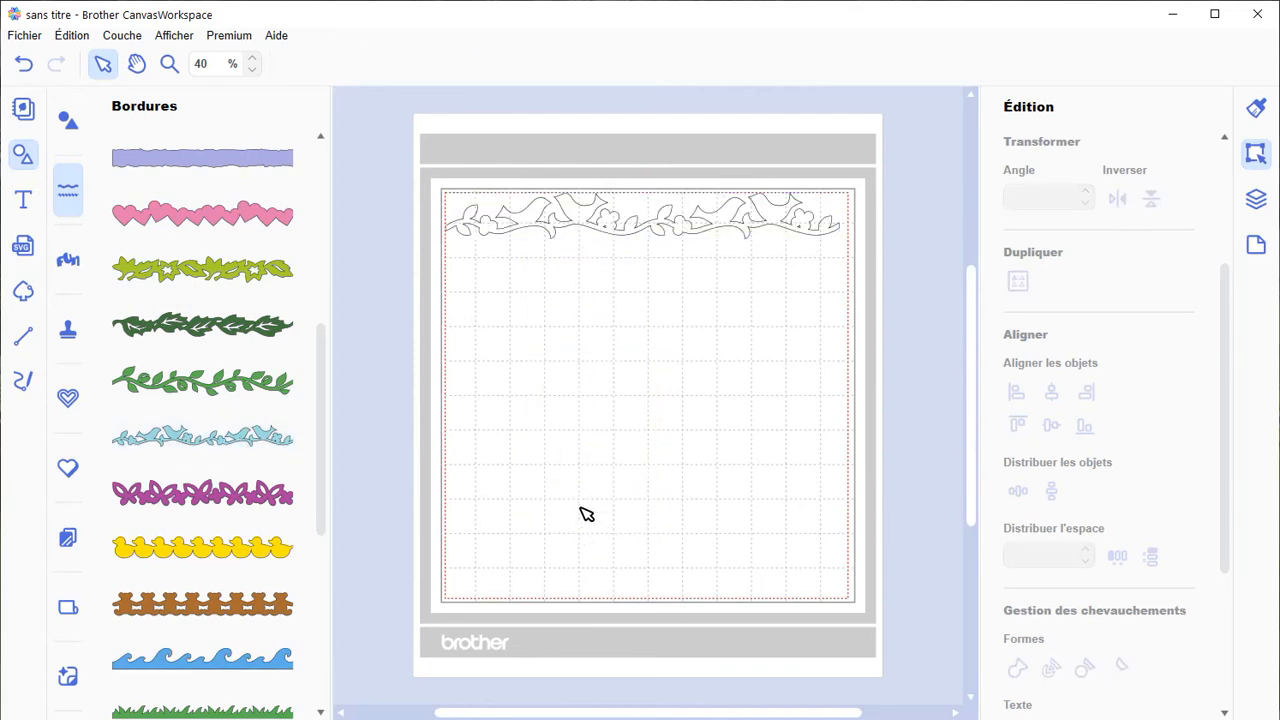
left_click_drag(610, 233, 617, 311)
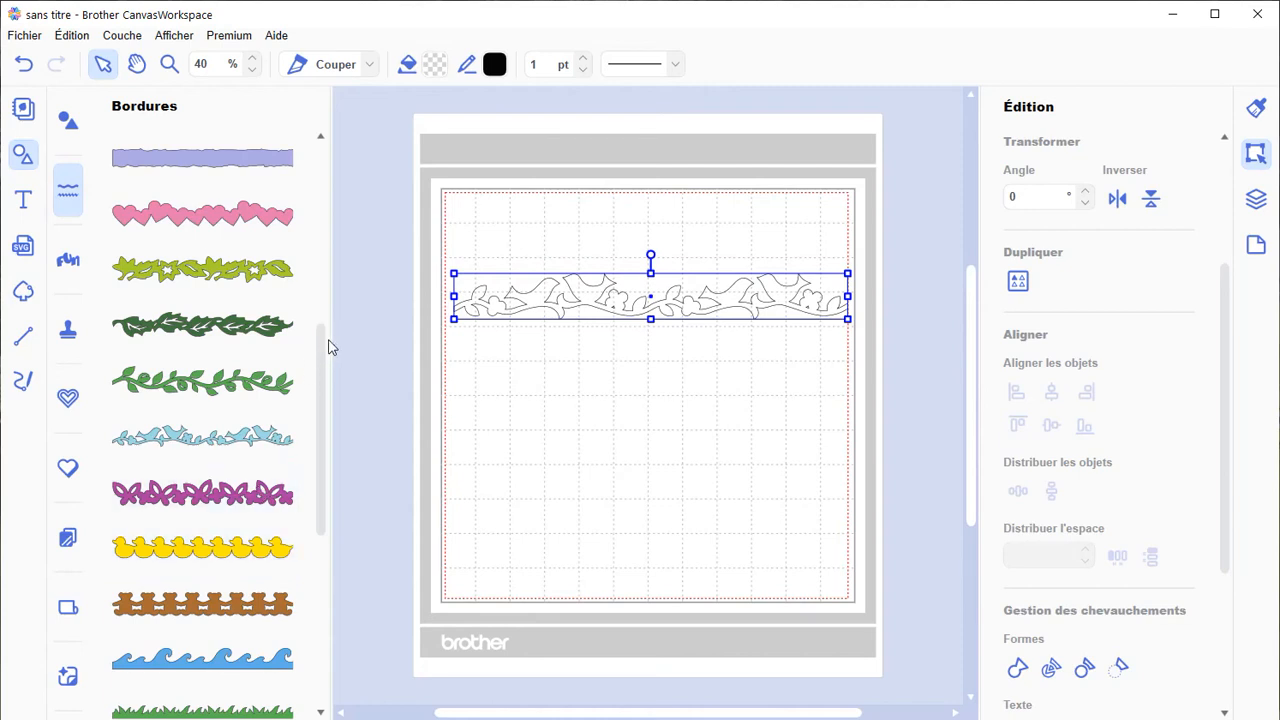
- Insert the ghost border from the end of the border collection and delete the bird border
left_click_drag(323, 357, 320, 517)
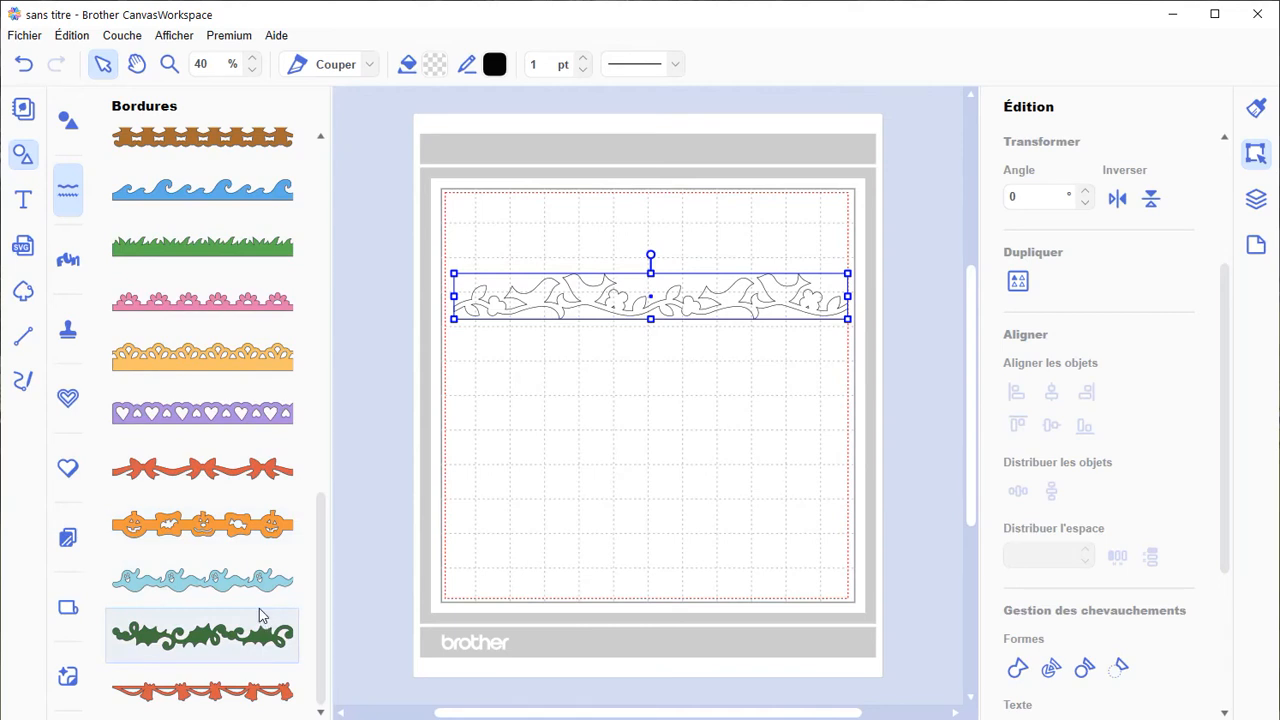
left_click(200, 580)
left_click(613, 310)
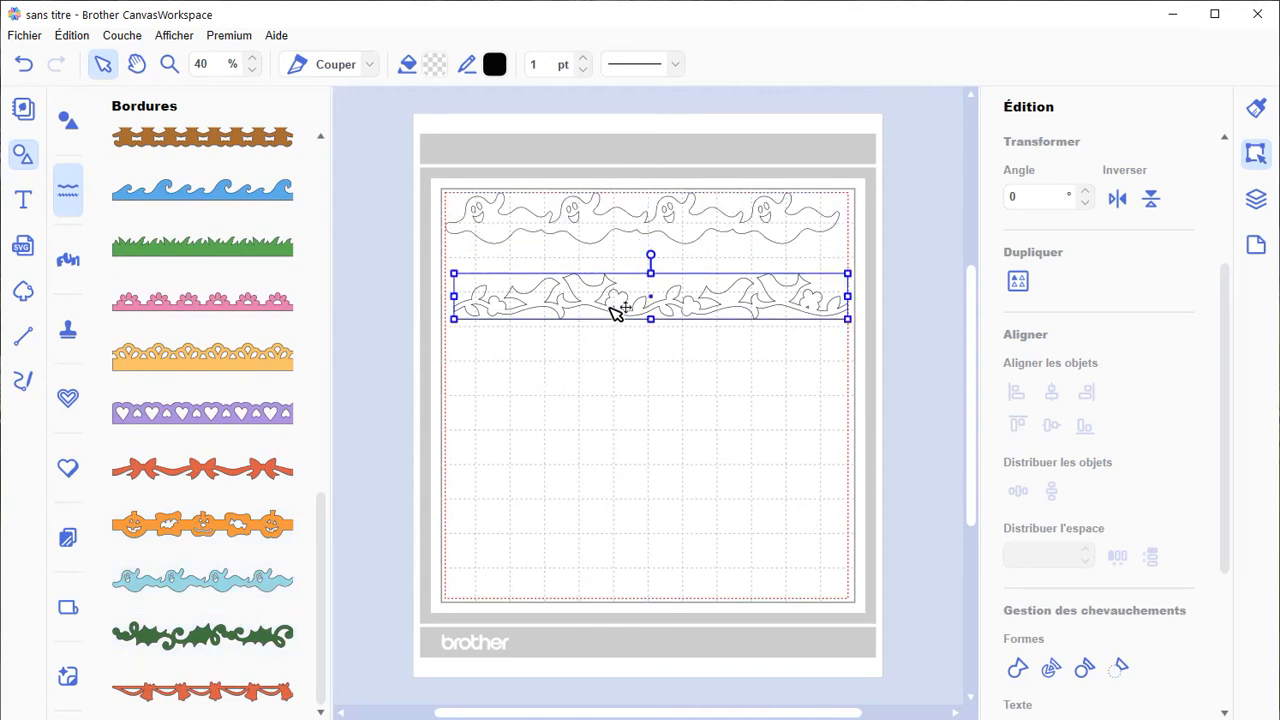
key("Delete")
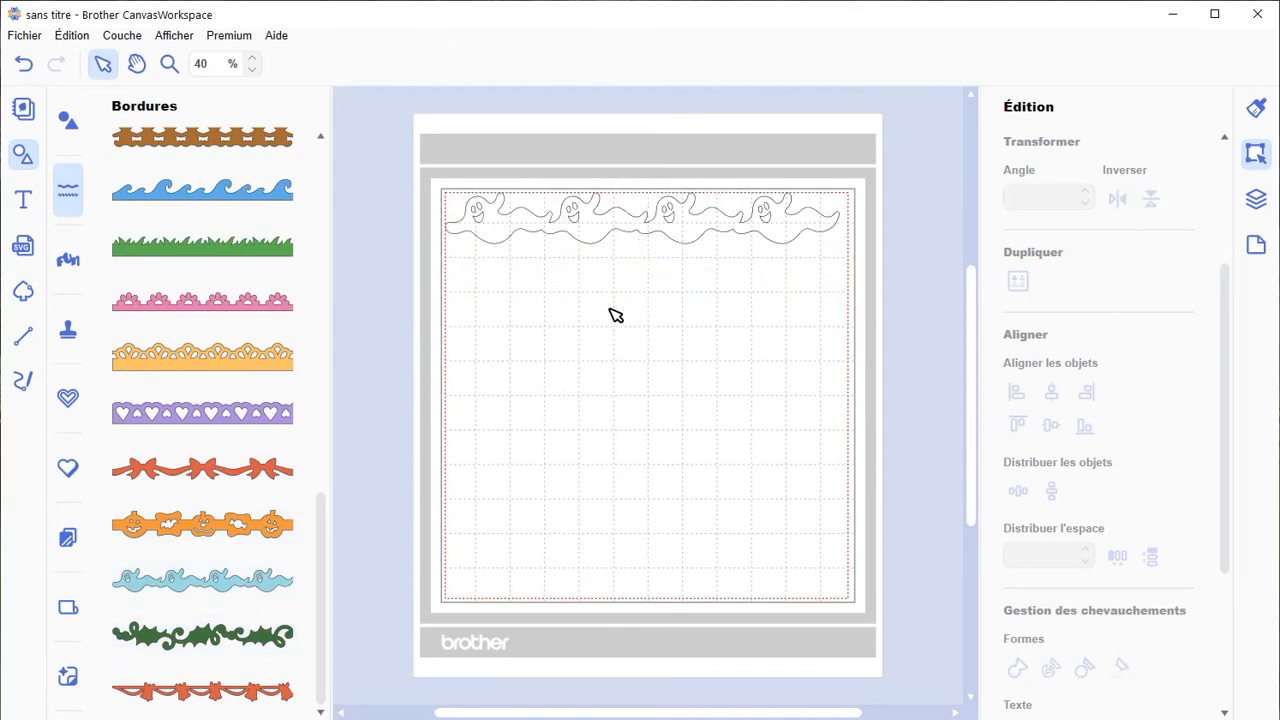
- Look through the collection of ready-made word shapes and return to its beginning
left_click(66, 268)
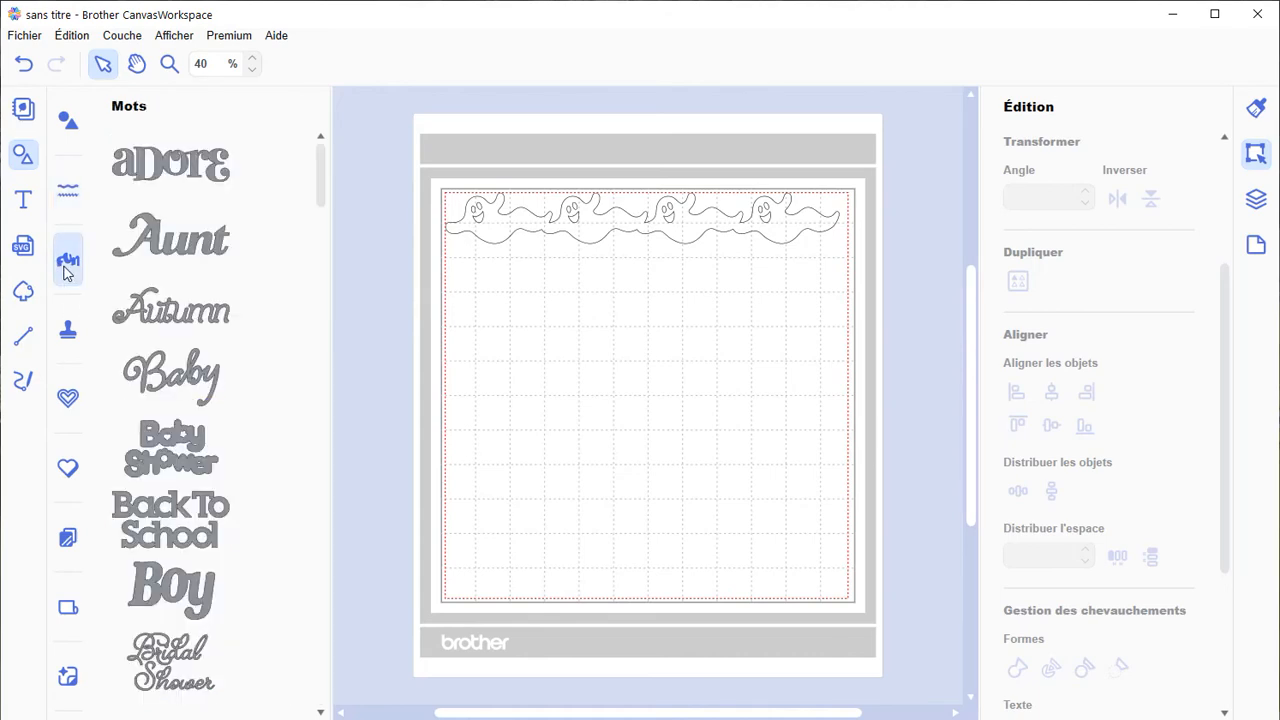
left_click_drag(319, 168, 363, 543)
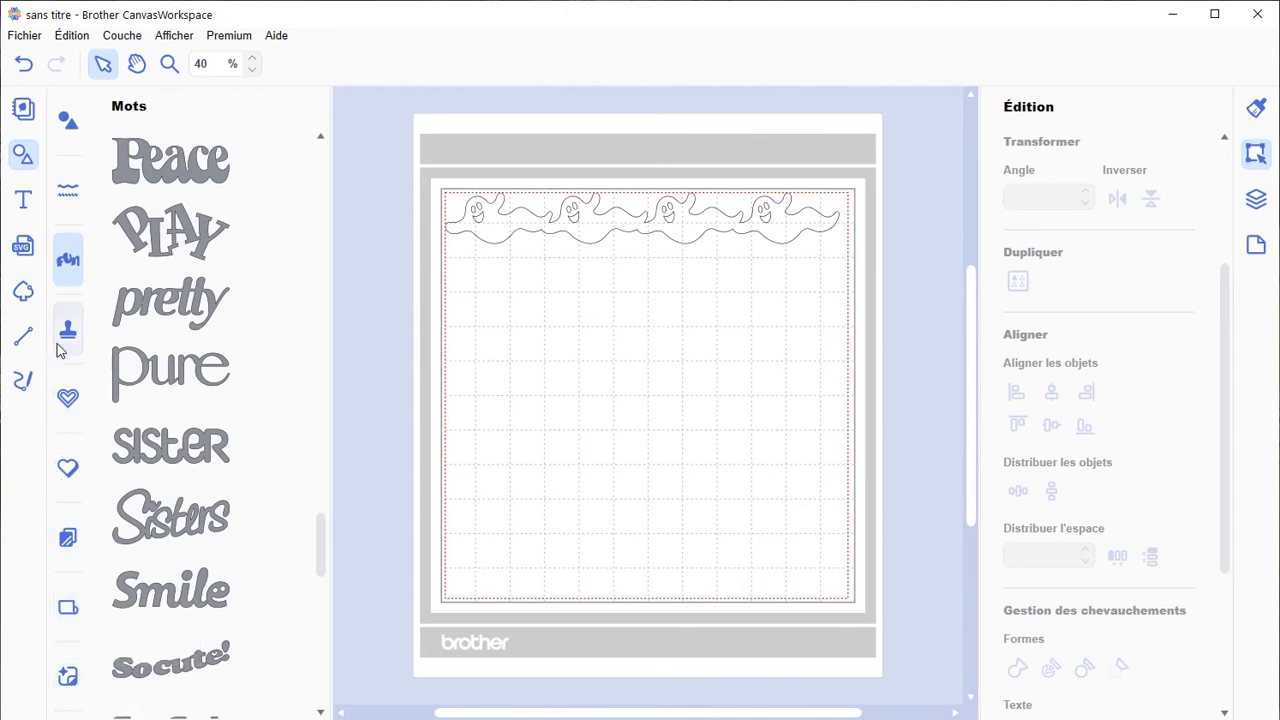
left_click_drag(320, 551, 330, 186)
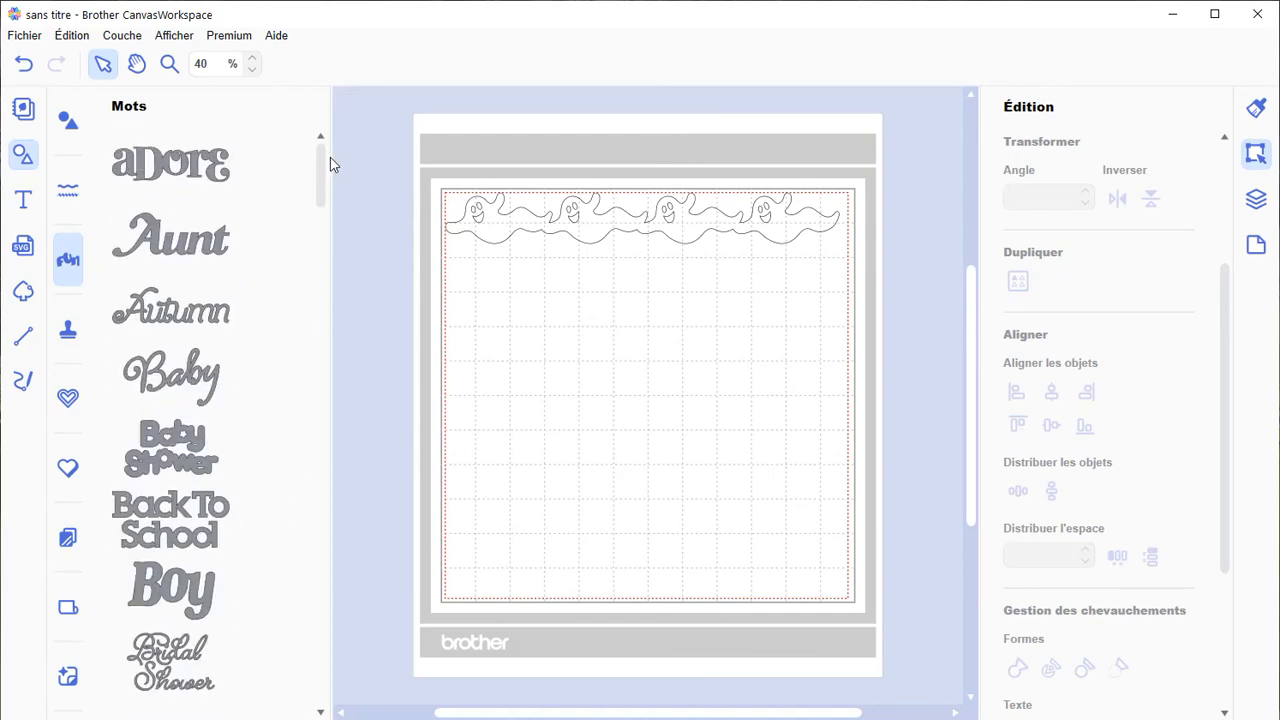
- Start a new text object on the mat below the ghost border
left_click(36, 210)
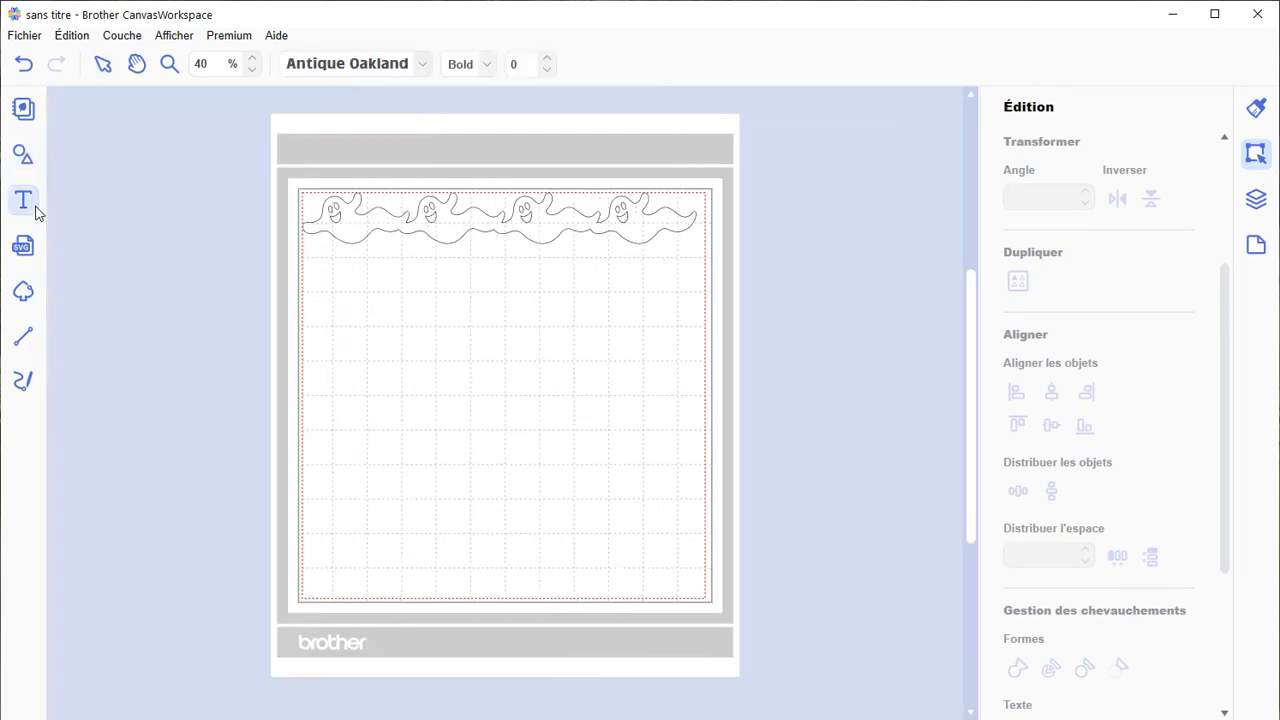
left_click(404, 347)
key("Escape")
type("JE SUIS")
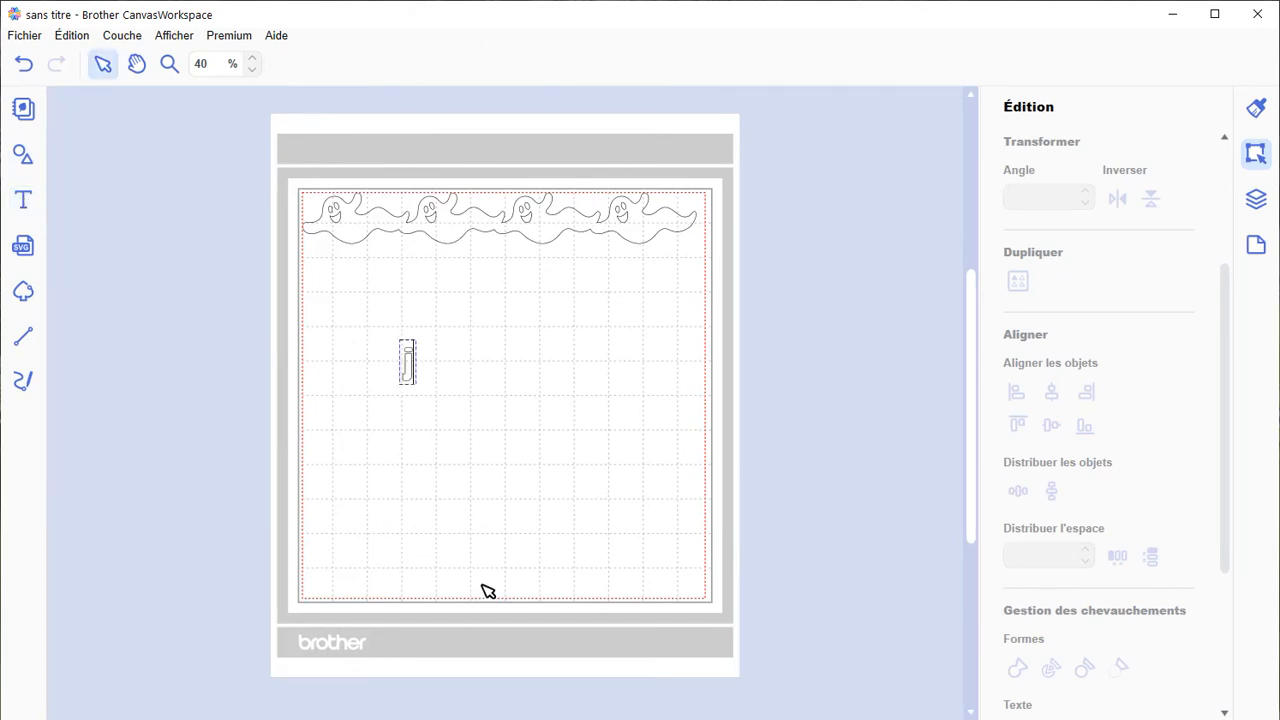
key("BackSpace")
key("BackSpace")
key("BackSpace")
key("BackSpace")
key("BackSpace")
key("BackSpace")
key("BackSpace")
- Enter the text "Je suis là" and set its font to Liverpool
type("Je suis là")
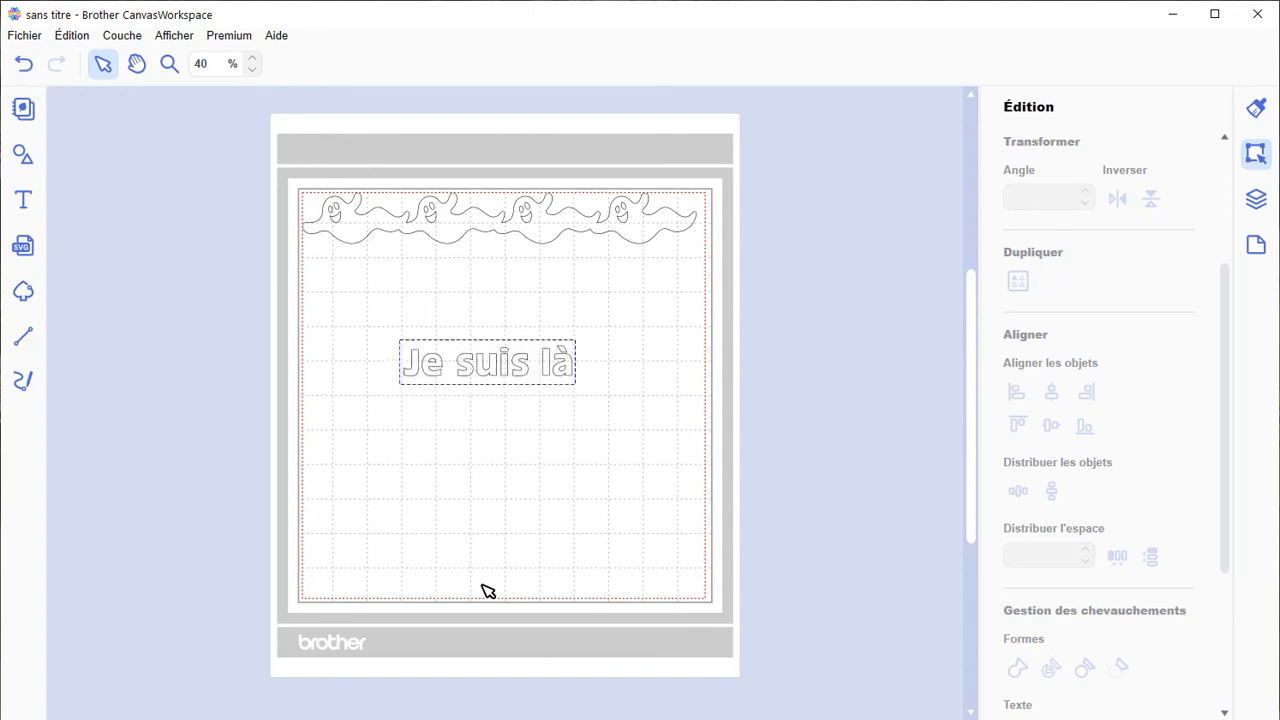
left_click(396, 458)
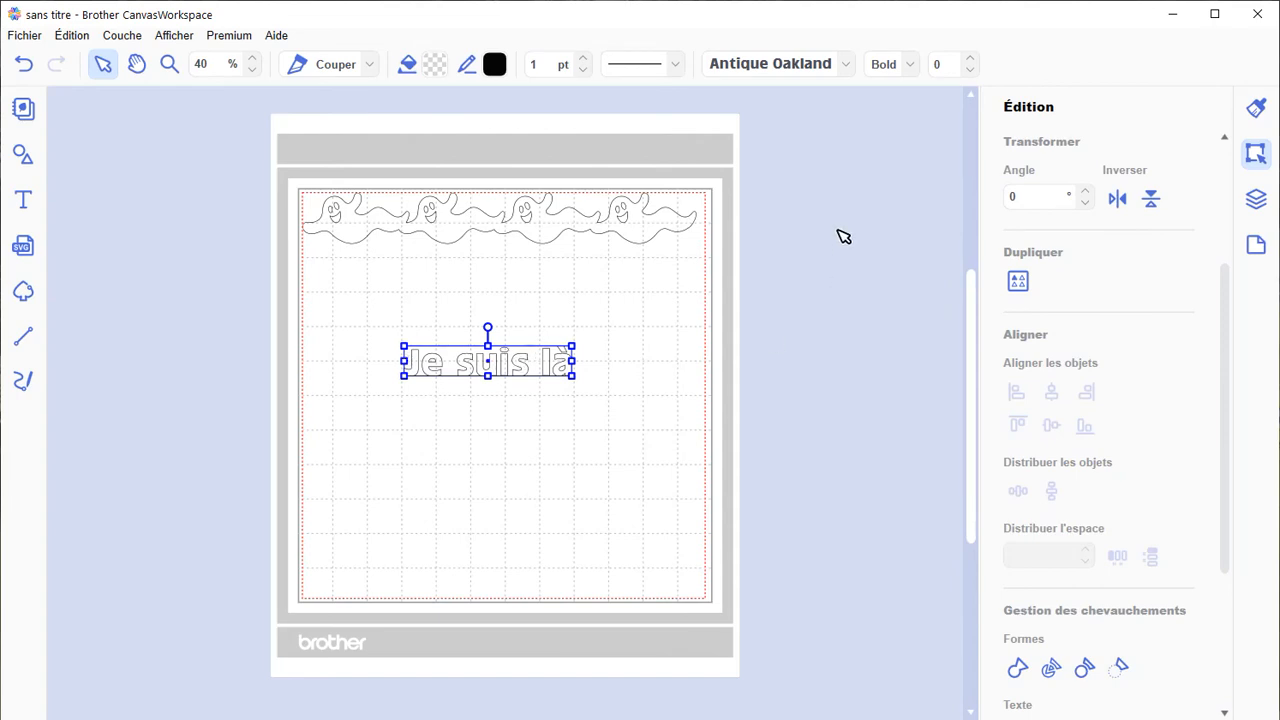
left_click(846, 66)
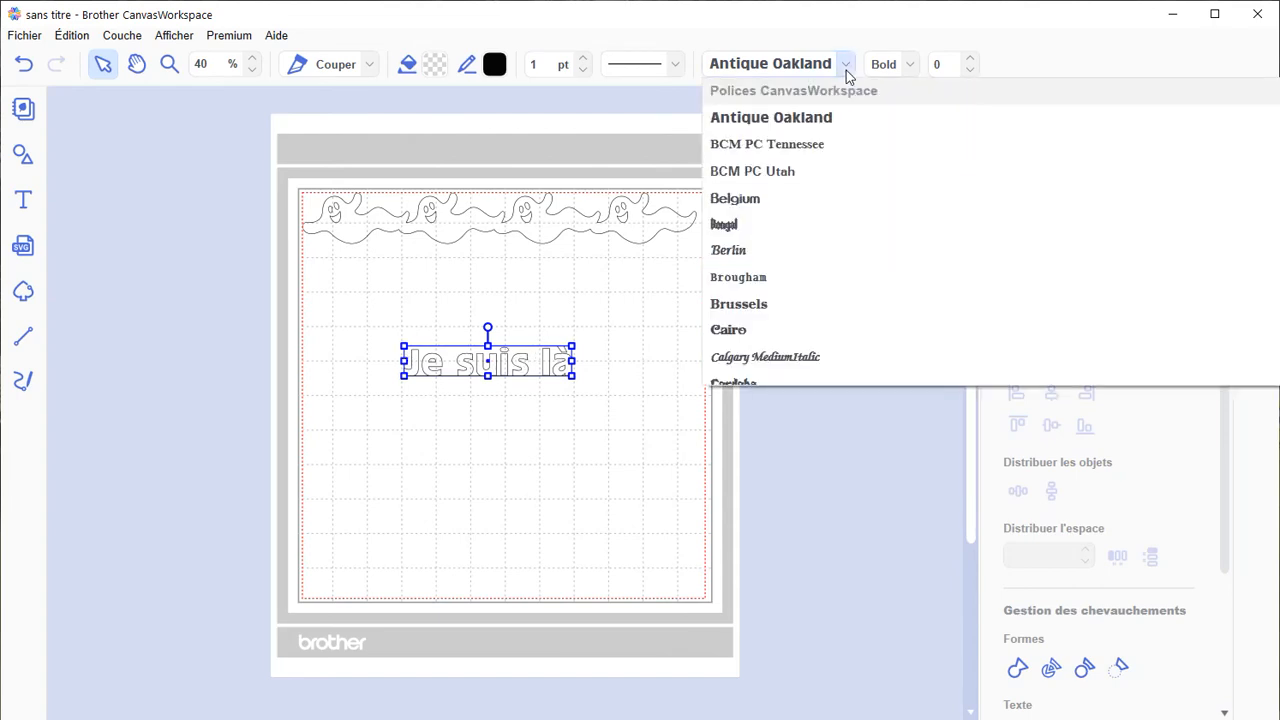
scroll(815, 281, "down", 3)
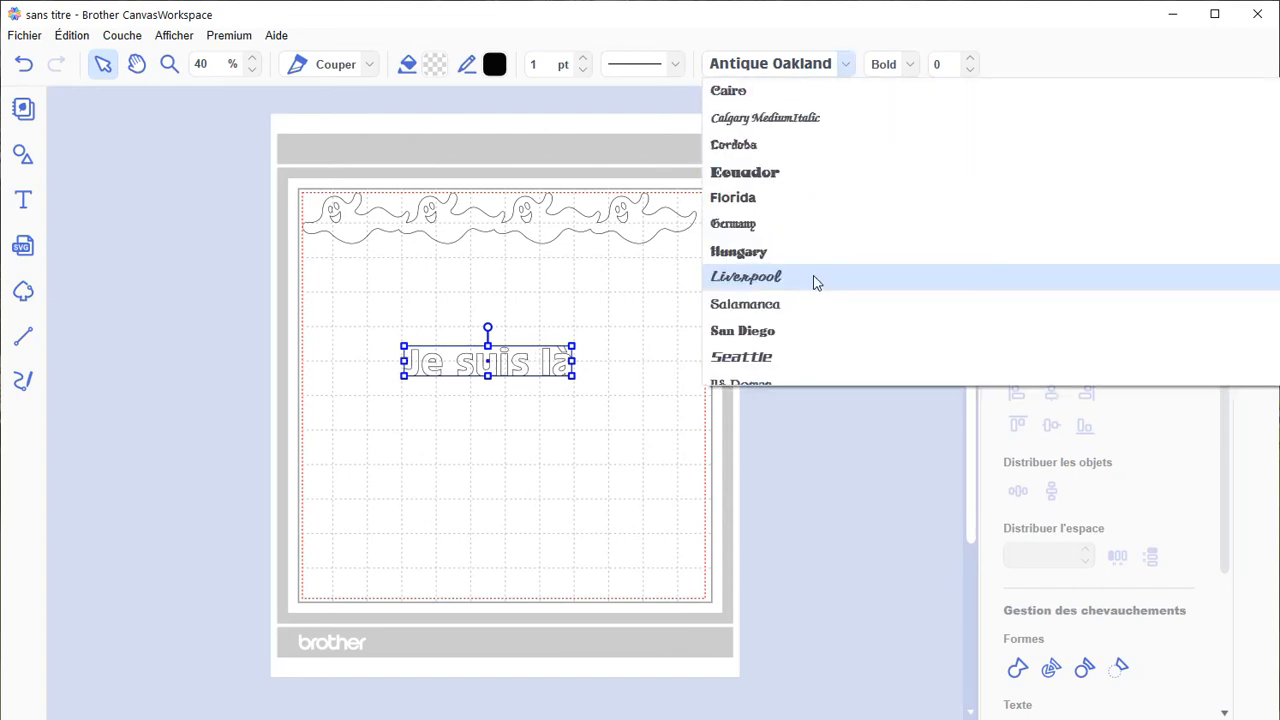
left_click(815, 281)
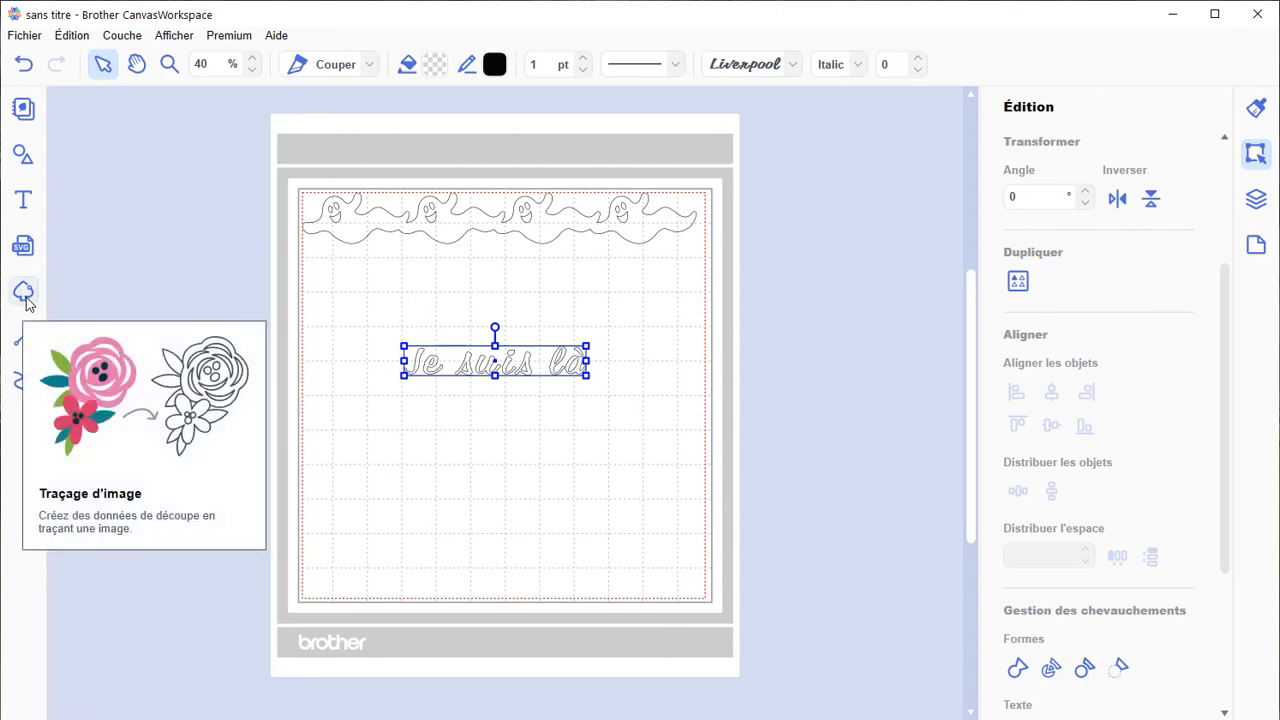
- Draw a closed, curved leaf-like path below the text with the path tool
left_click(24, 338)
left_click(340, 382)
left_click_drag(497, 484, 629, 410)
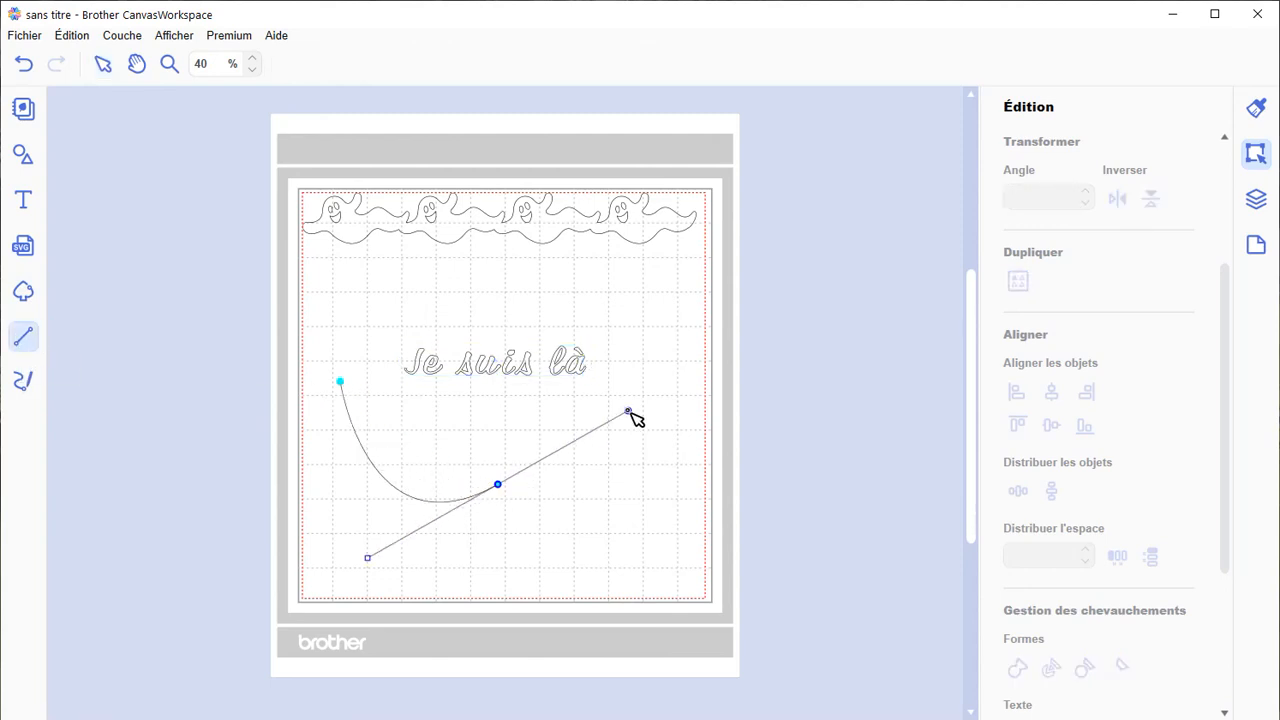
left_click(343, 382)
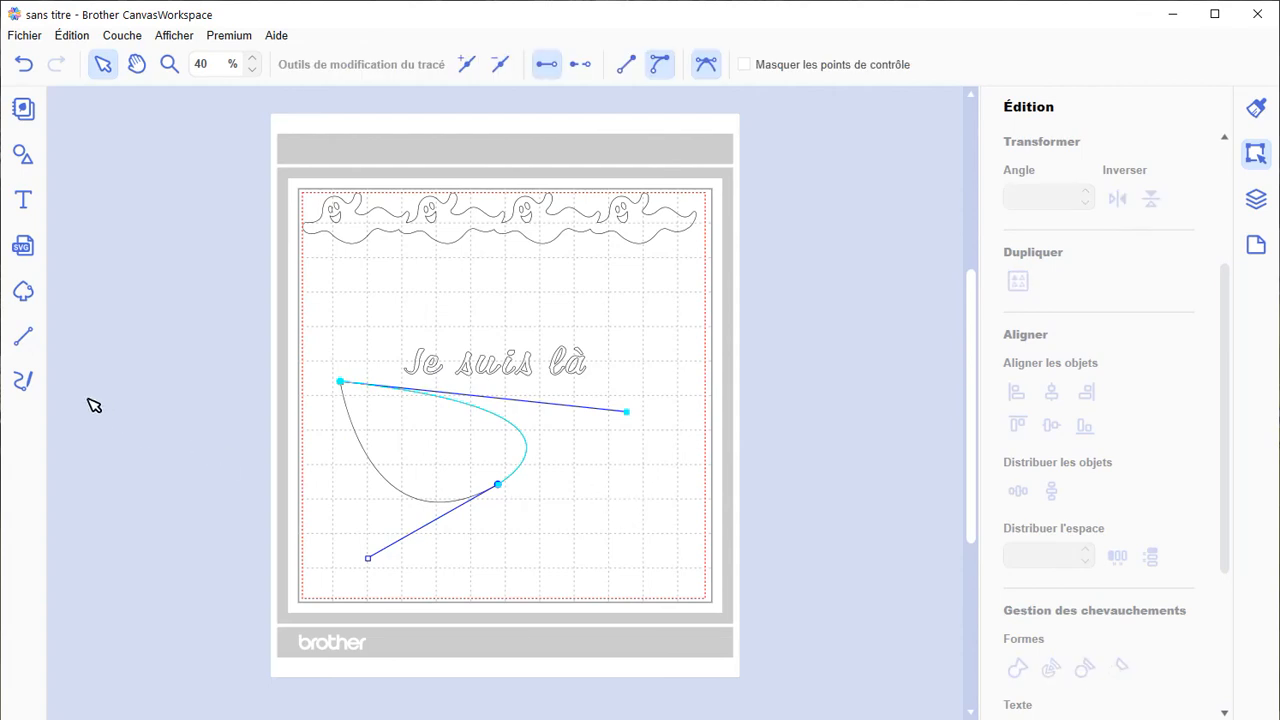
- Draw a closed freehand oval between the ghost border and the text
left_click(25, 384)
mouse_move(441, 281)
left_mouse_down()
mouse_move(443, 294)
mouse_move(540, 277)
mouse_move(490, 257)
mouse_move(451, 263)
mouse_move(440, 284)
left_mouse_up()
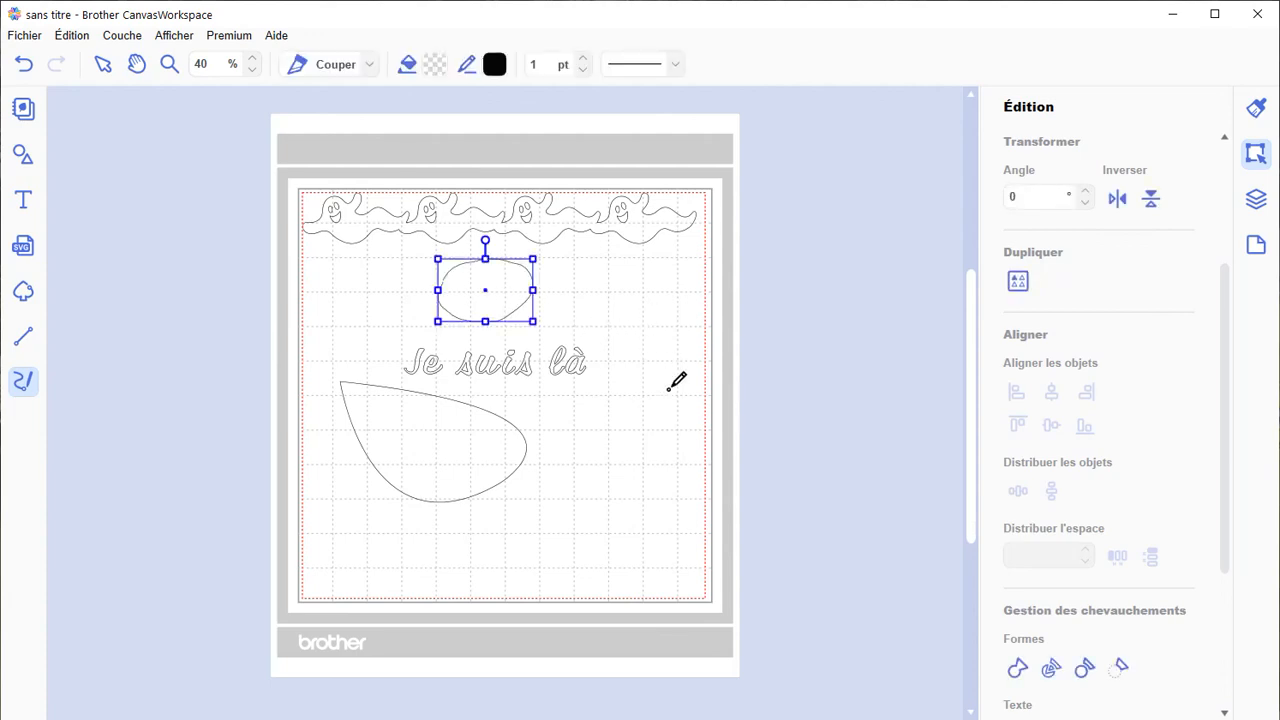